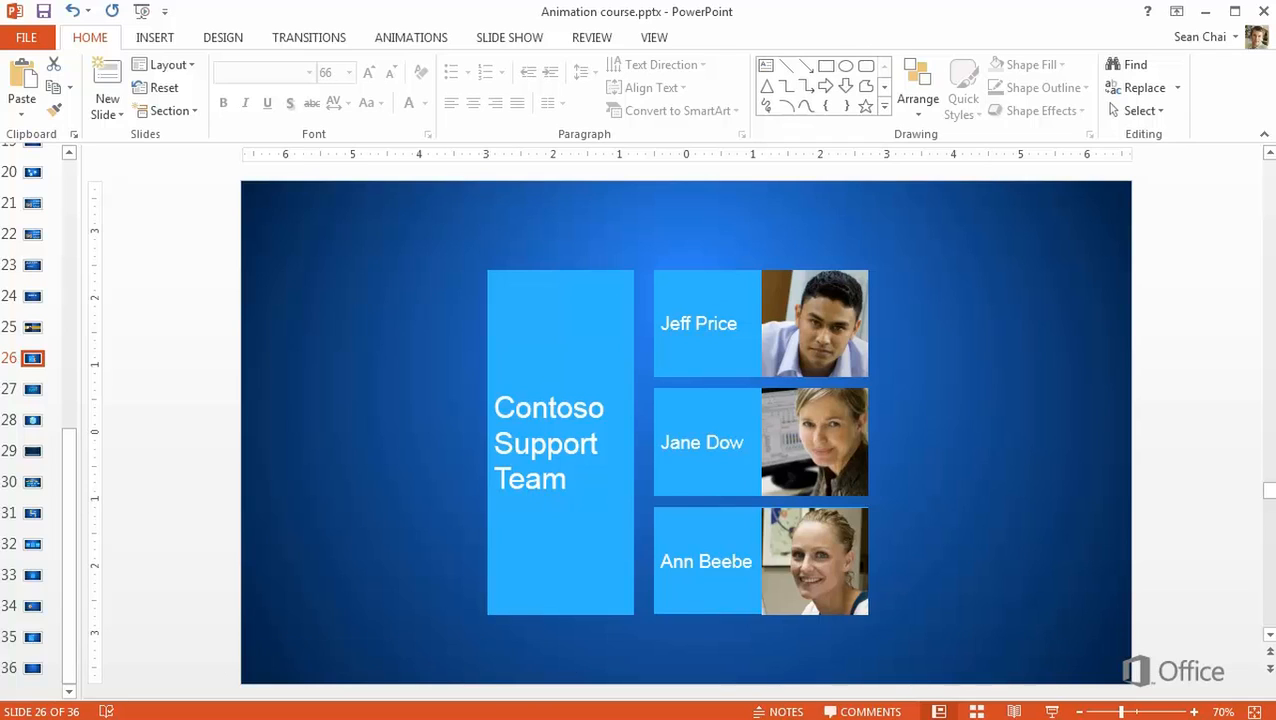
# - Apply the Fade entrance animation to the top team member's picture
pyautogui.click(845, 300)
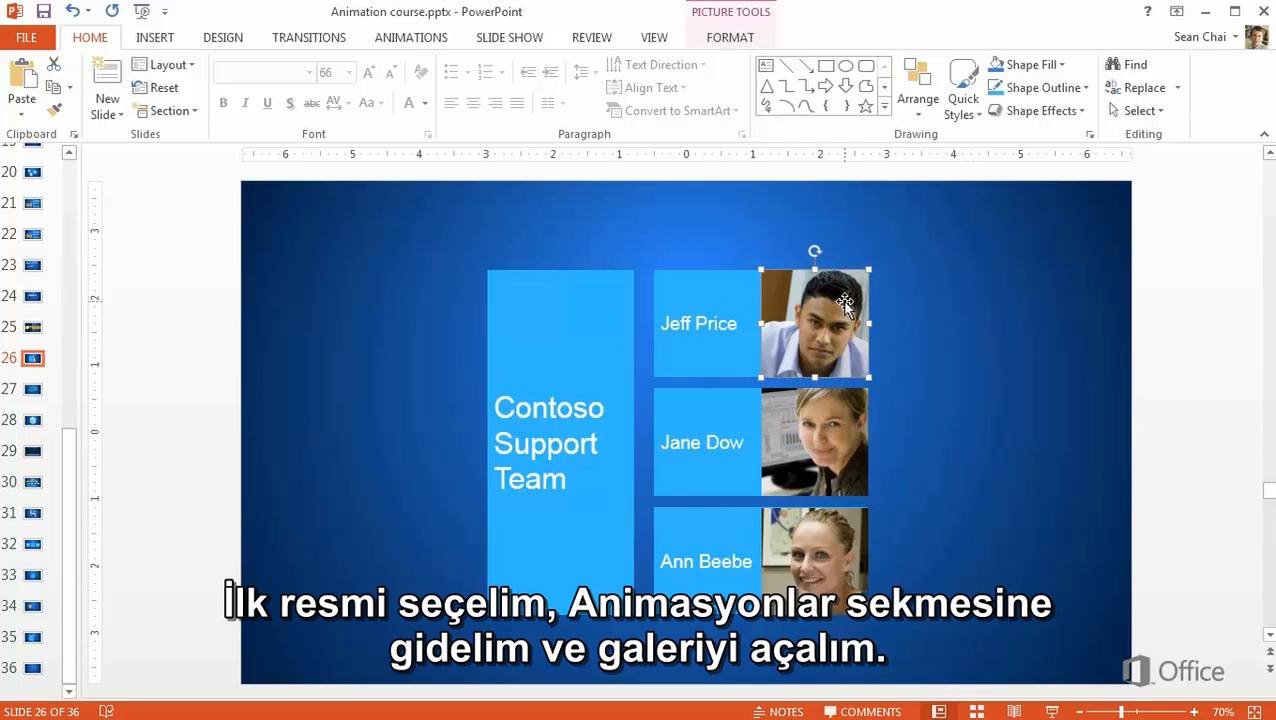
pyautogui.click(405, 47)
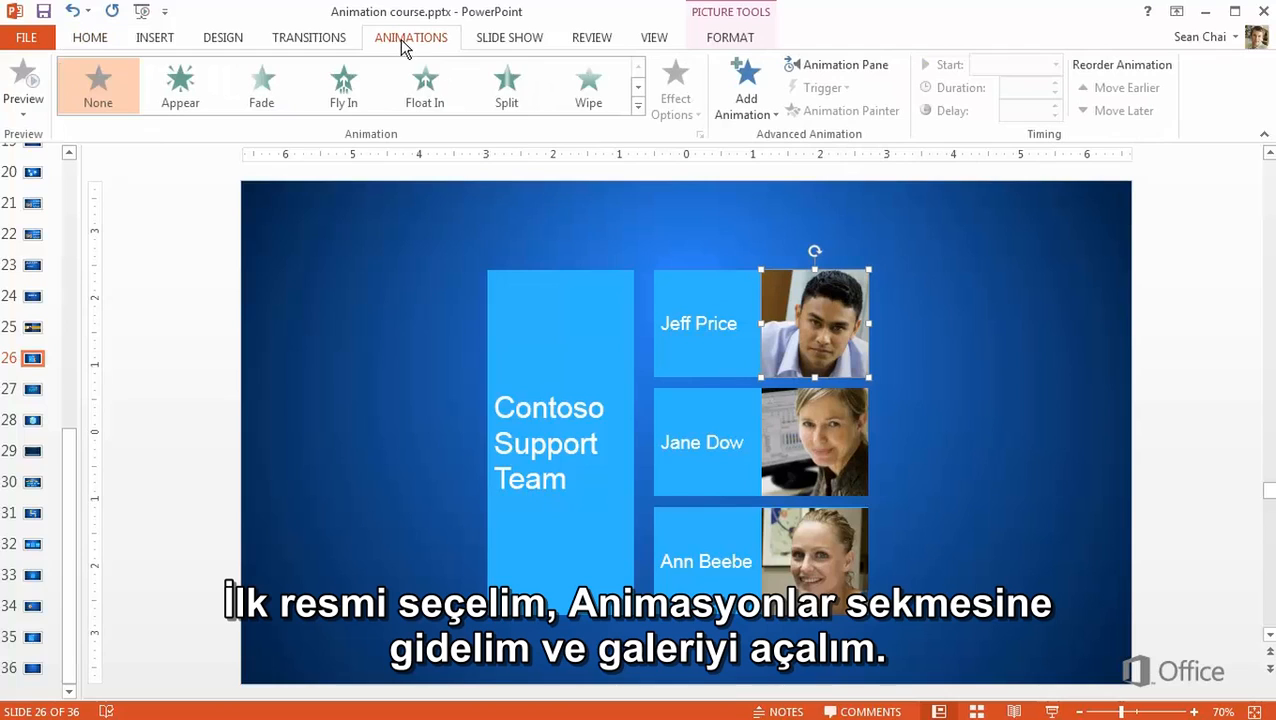
pyautogui.click(636, 114)
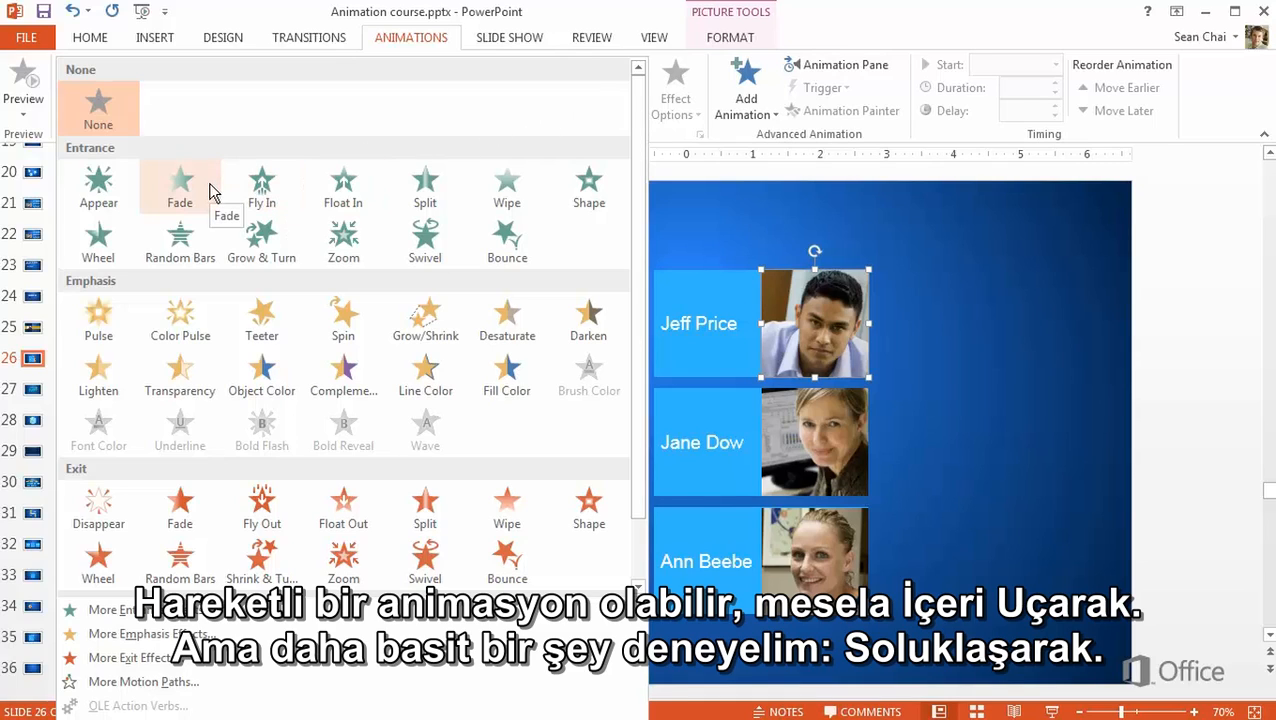
pyautogui.click(180, 188)
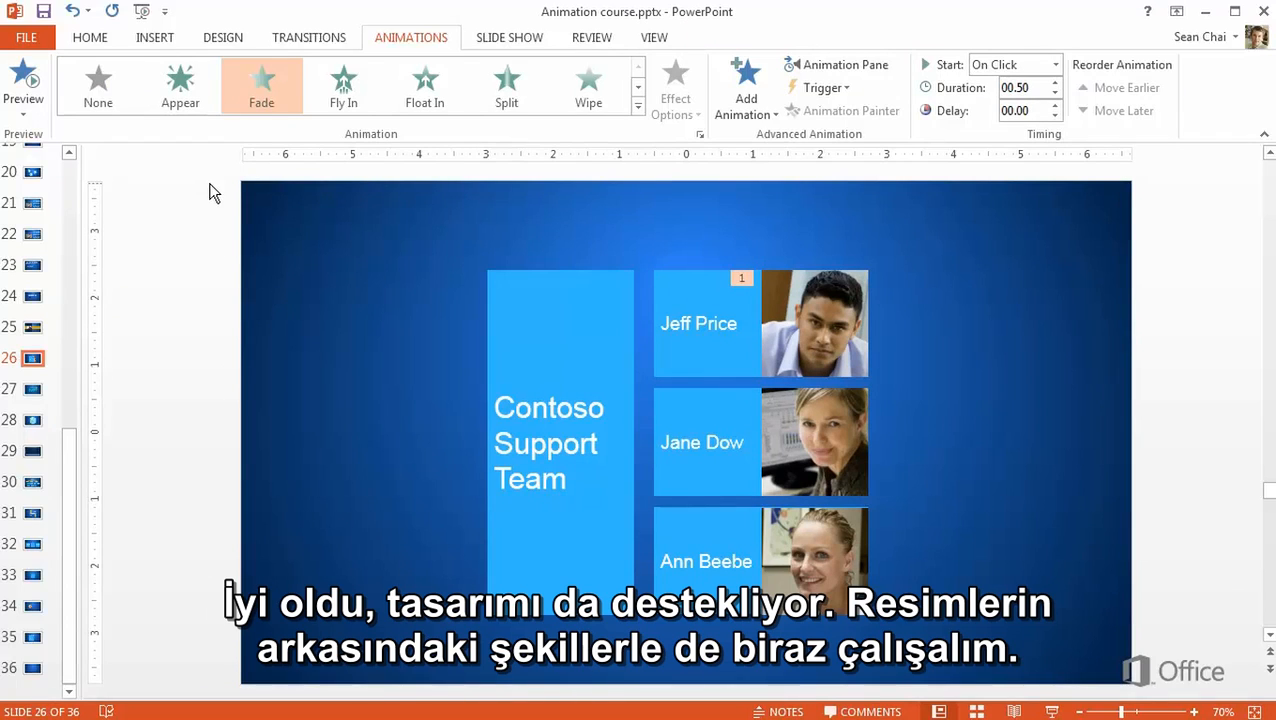
# - Try the Wave emphasis animation on the name rectangle behind the top picture
pyautogui.click(670, 291)
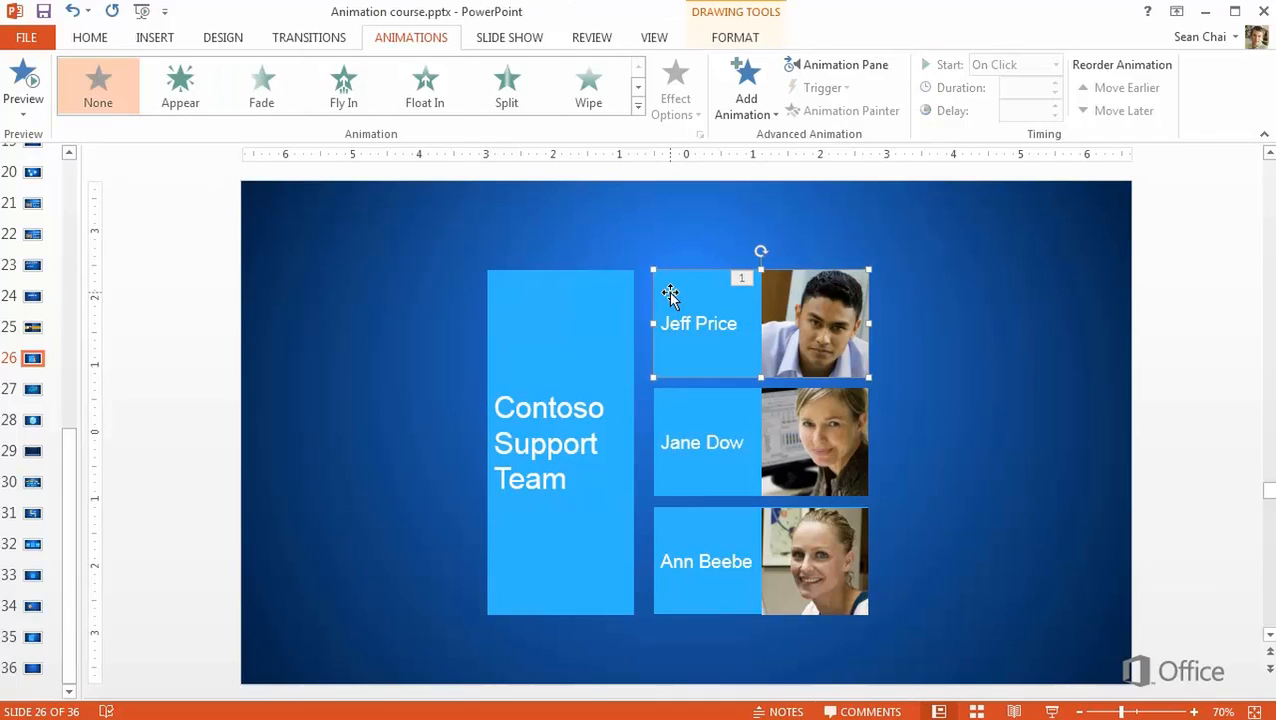
pyautogui.click(637, 109)
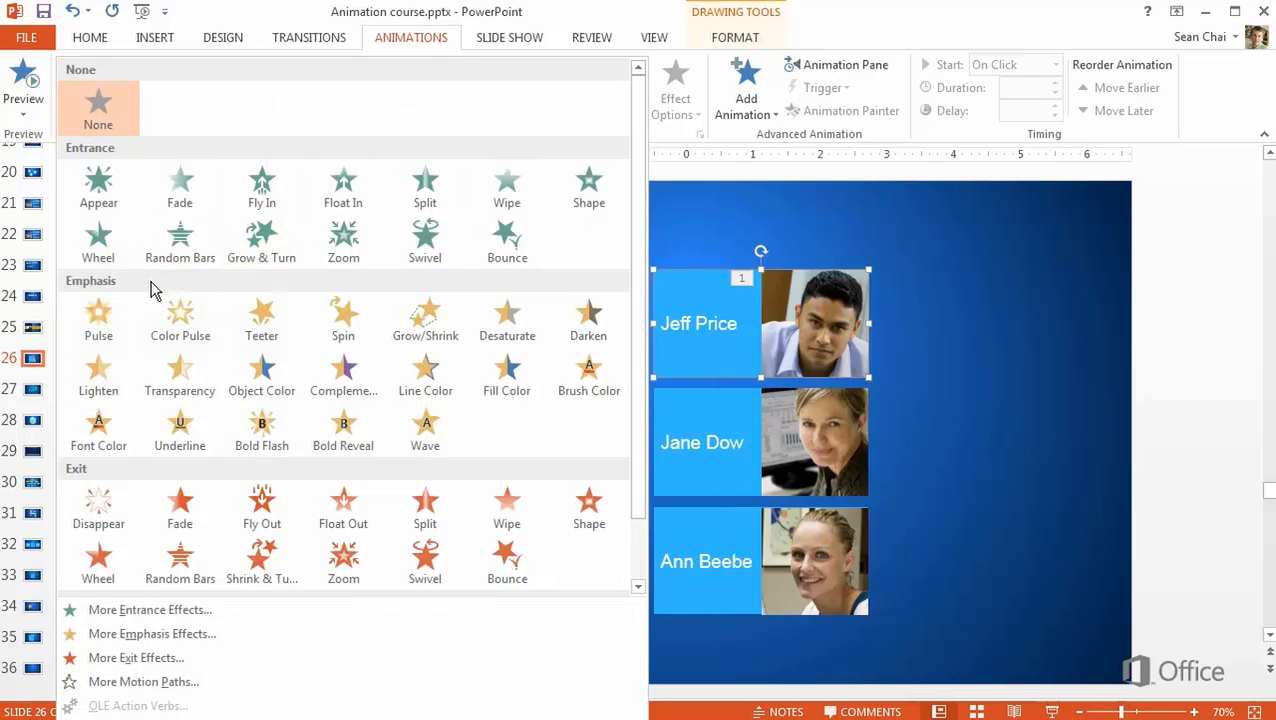
pyautogui.click(407, 421)
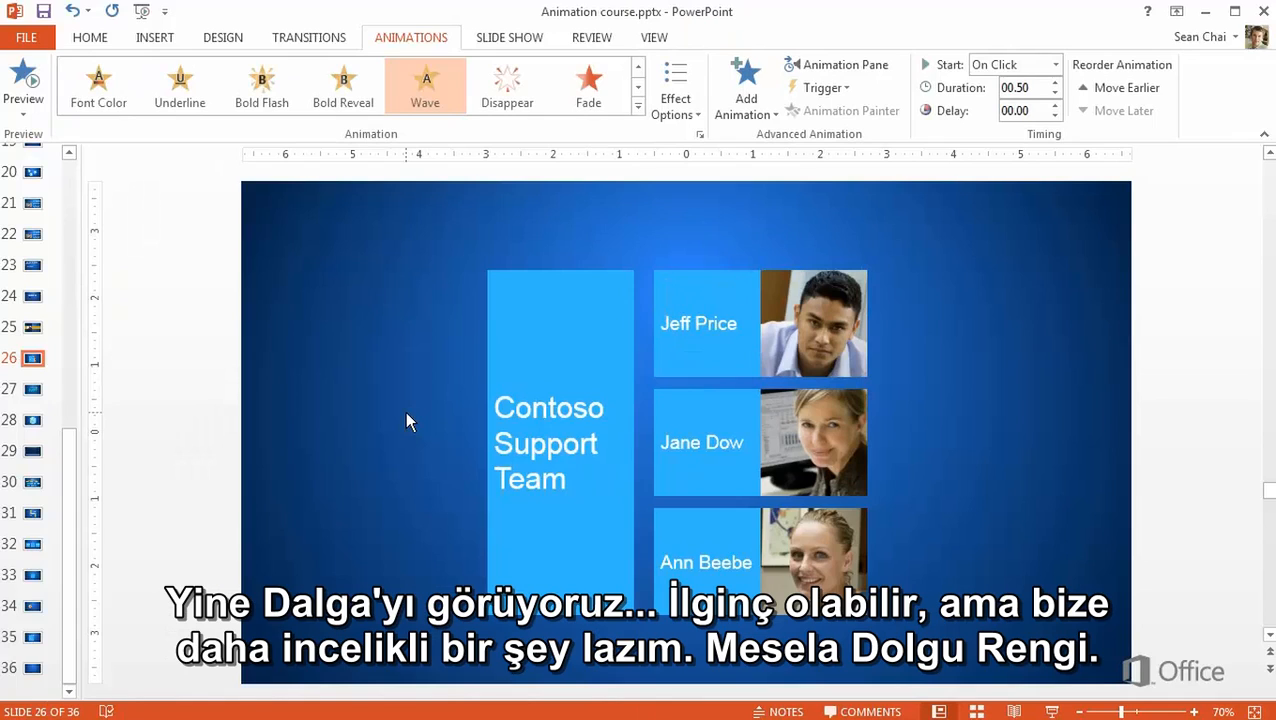
# - Set the top name rectangle's animation to the Fill Color emphasis effect with an orange fill
pyautogui.click(638, 106)
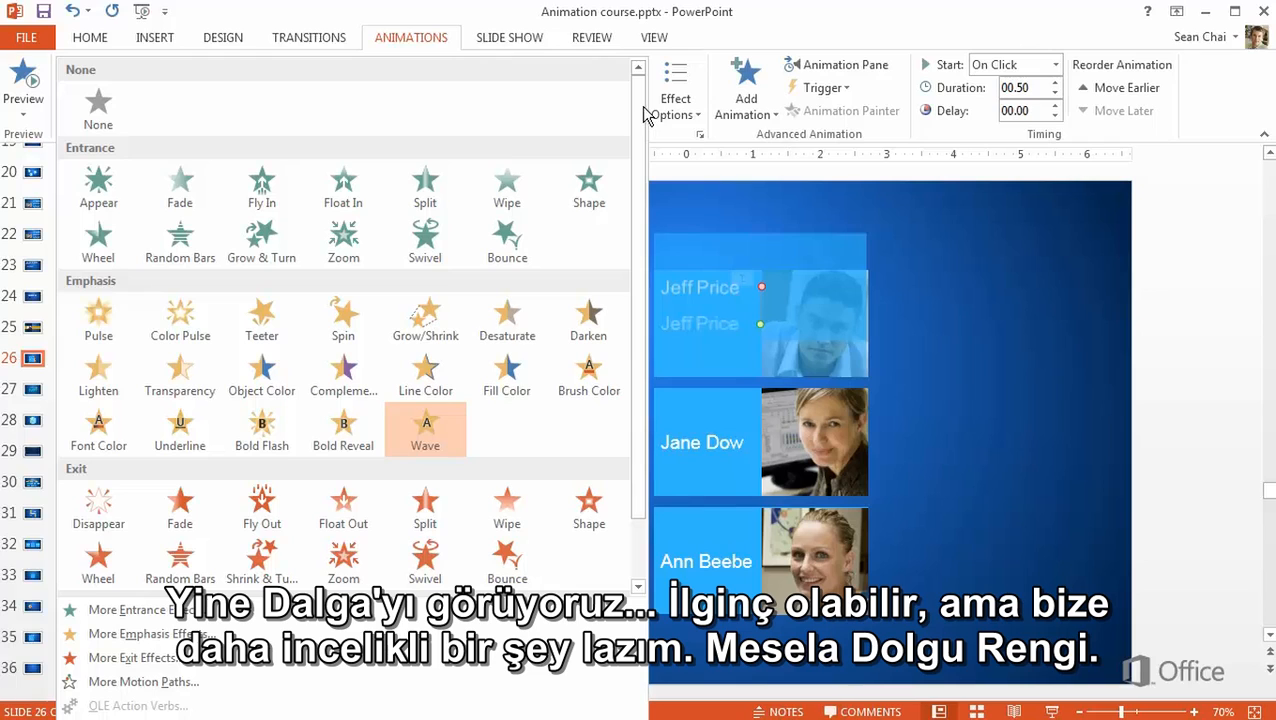
pyautogui.click(530, 364)
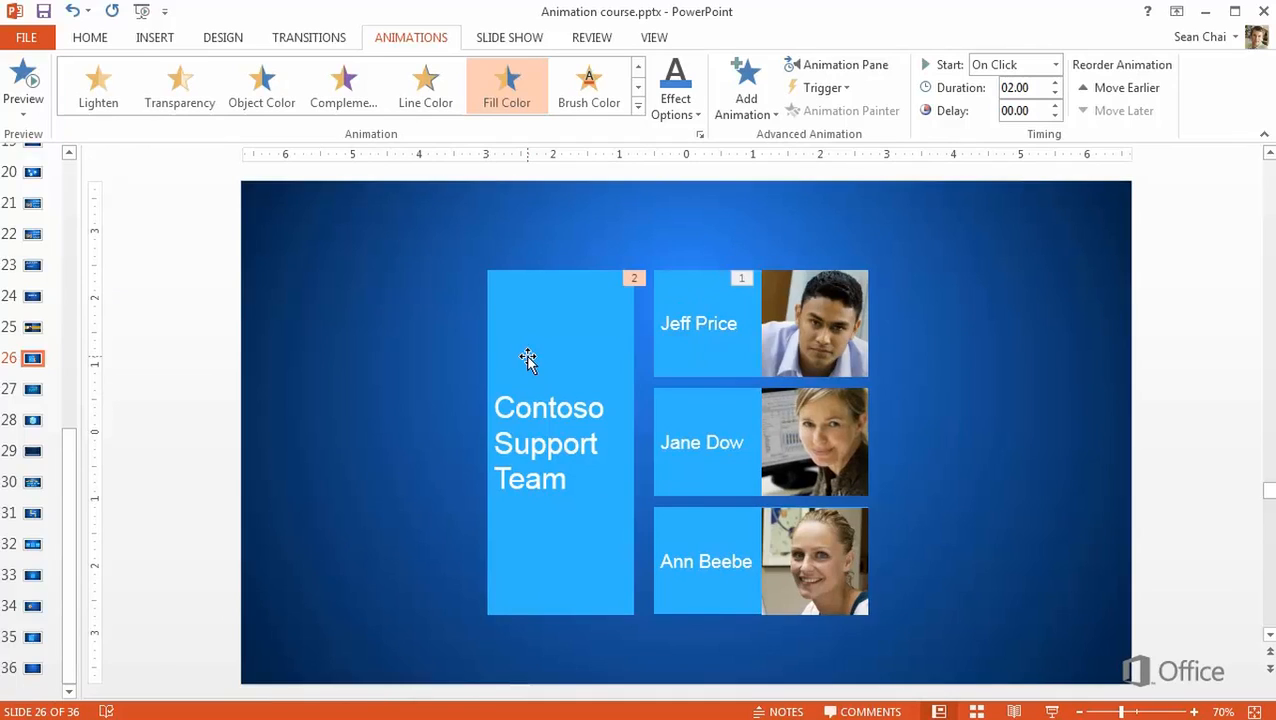
pyautogui.click(680, 120)
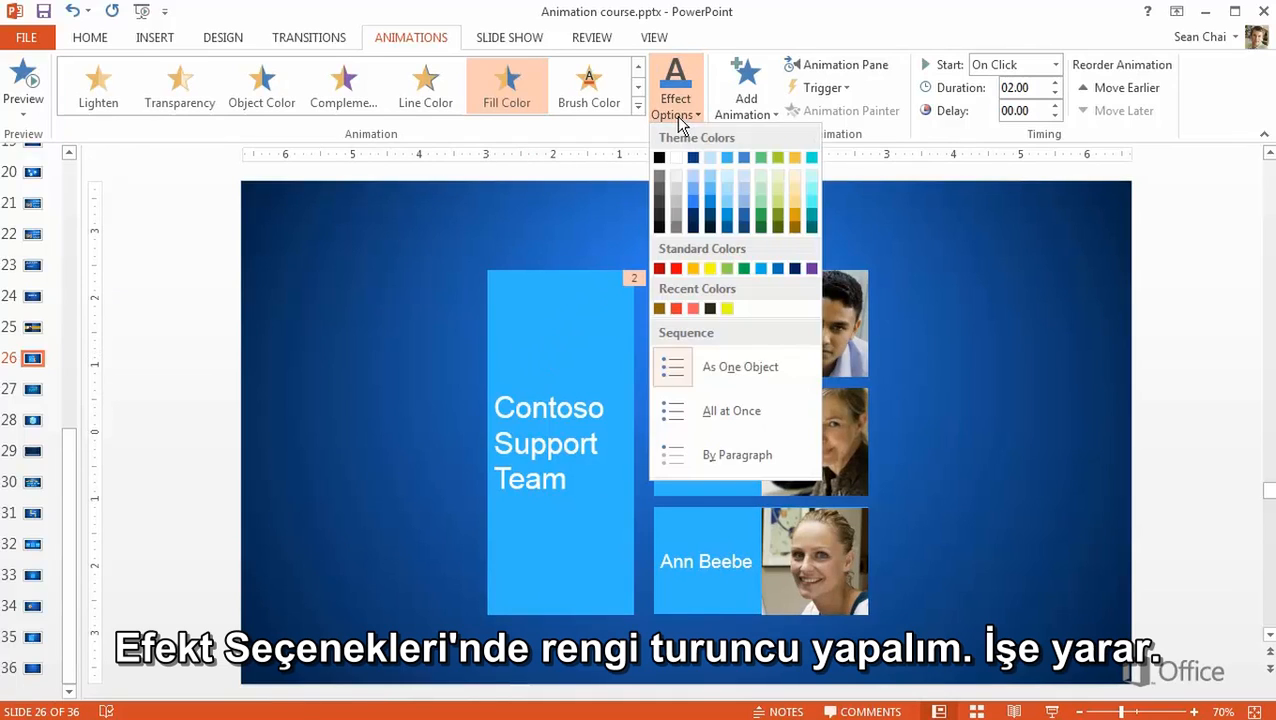
pyautogui.click(794, 218)
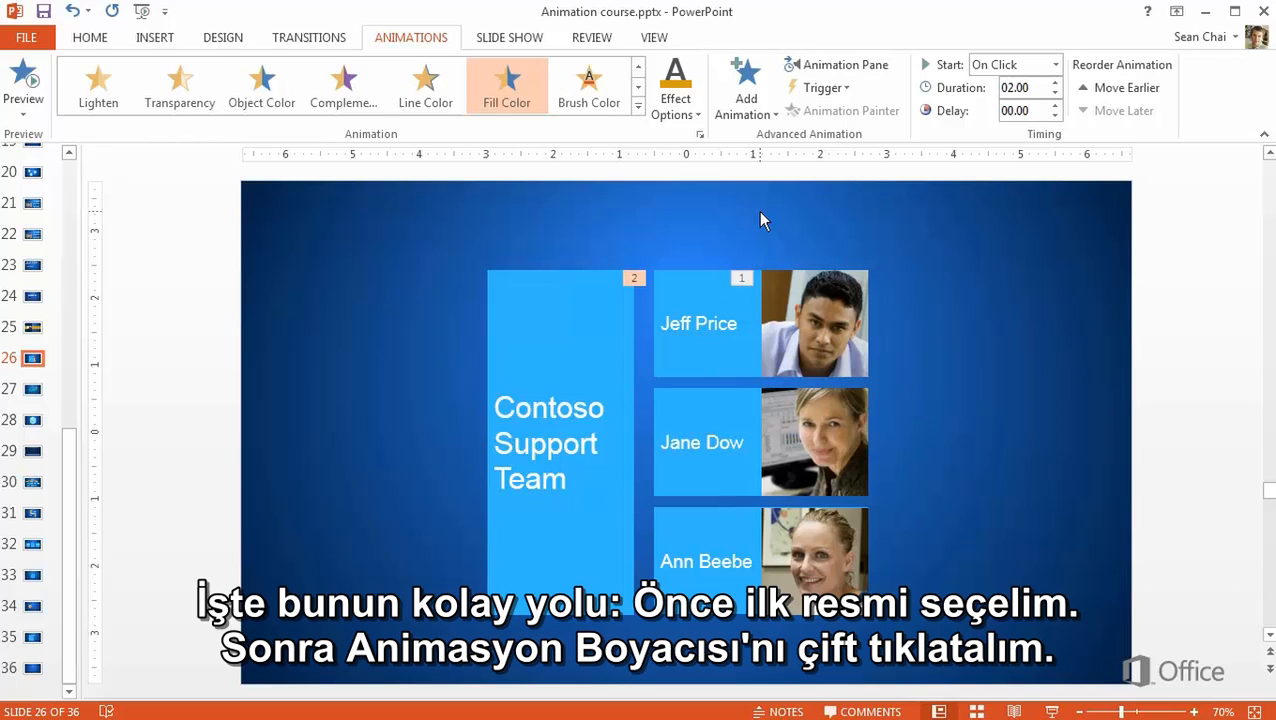
# - Copy the top picture's Fade animation to the middle and lower pictures with the Animation Painter
pyautogui.click(795, 294)
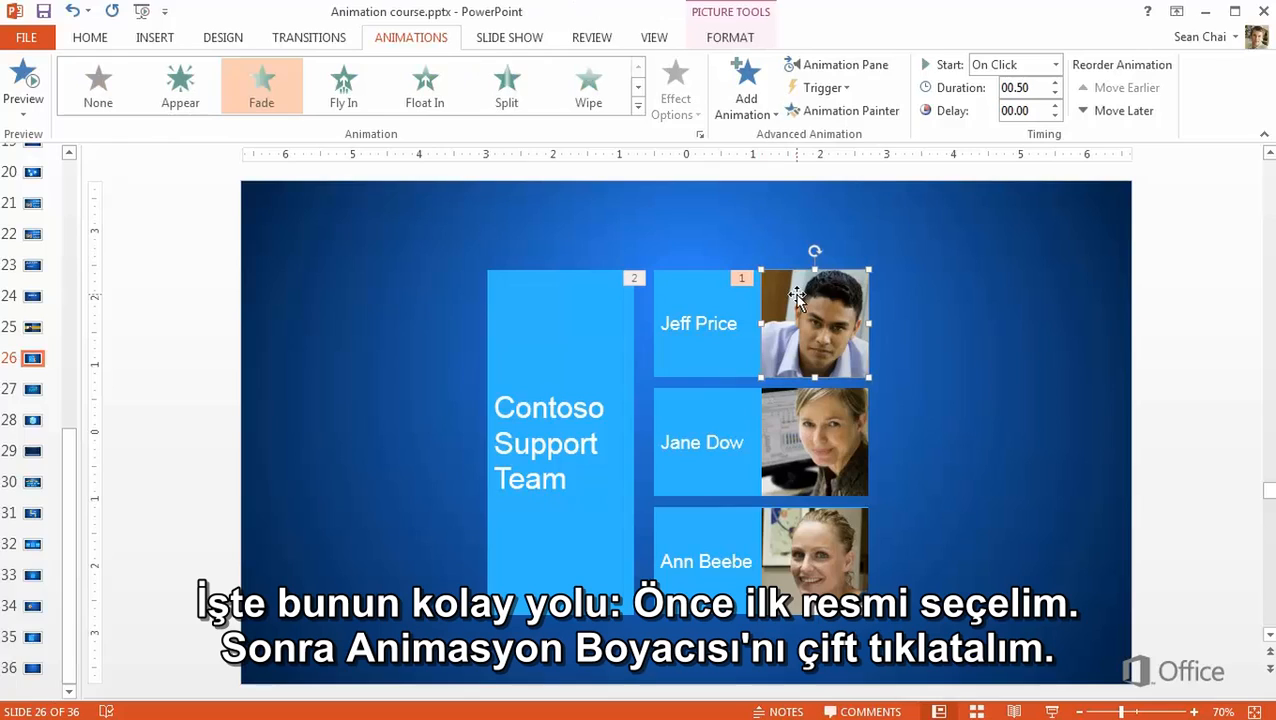
pyautogui.doubleClick(889, 111)
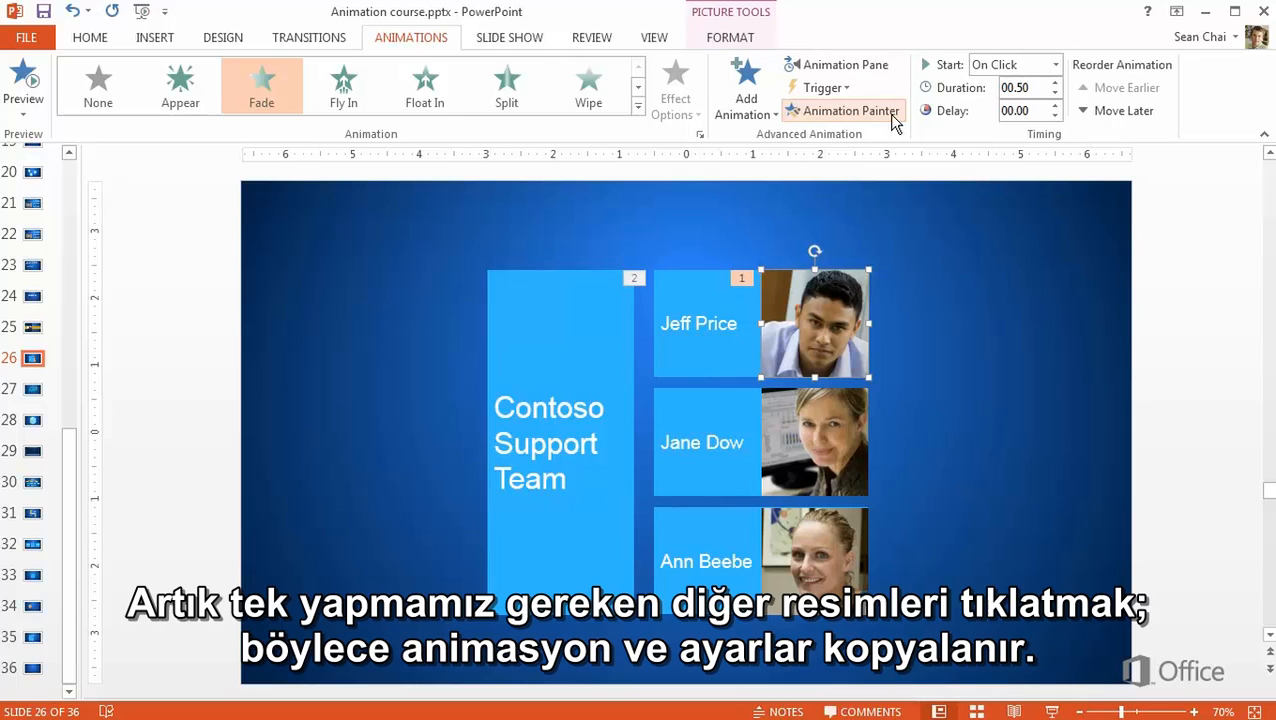
pyautogui.click(829, 422)
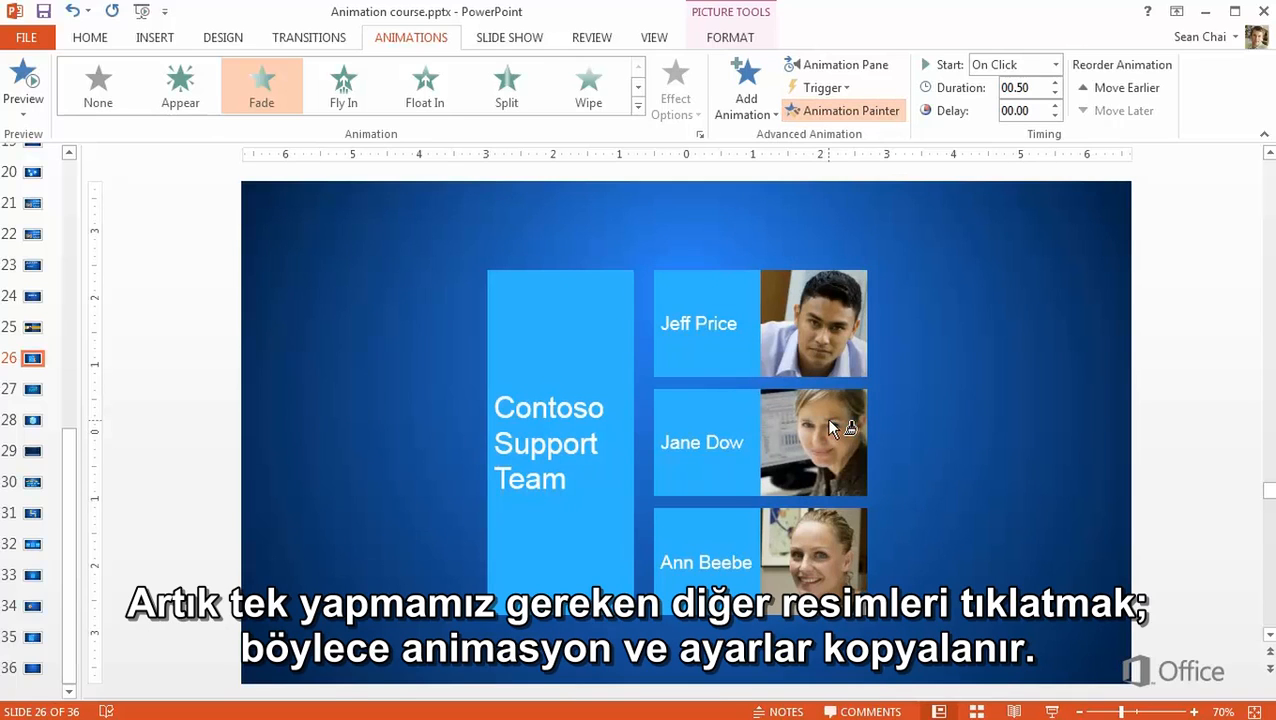
pyautogui.click(838, 530)
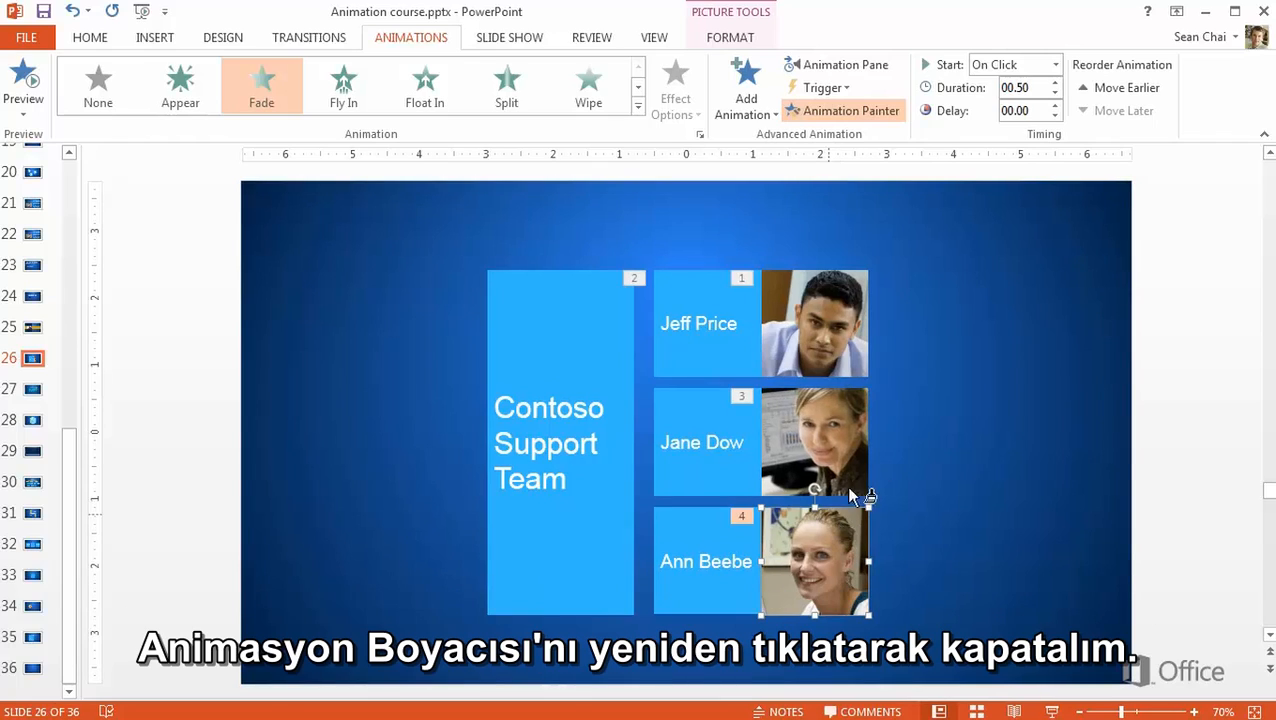
pyautogui.click(892, 115)
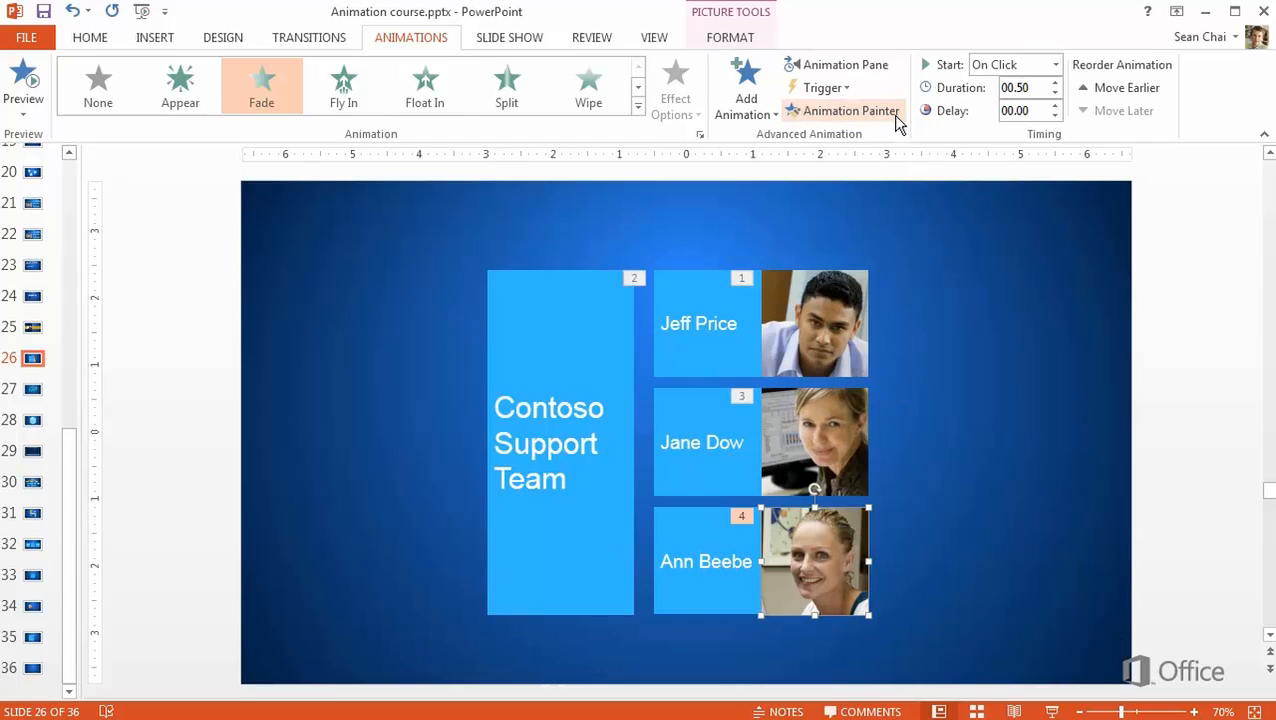
# - Copy the top name rectangle's Fill Color animation to the middle and lower name rectangles with the Animation Painter
pyautogui.click(669, 290)
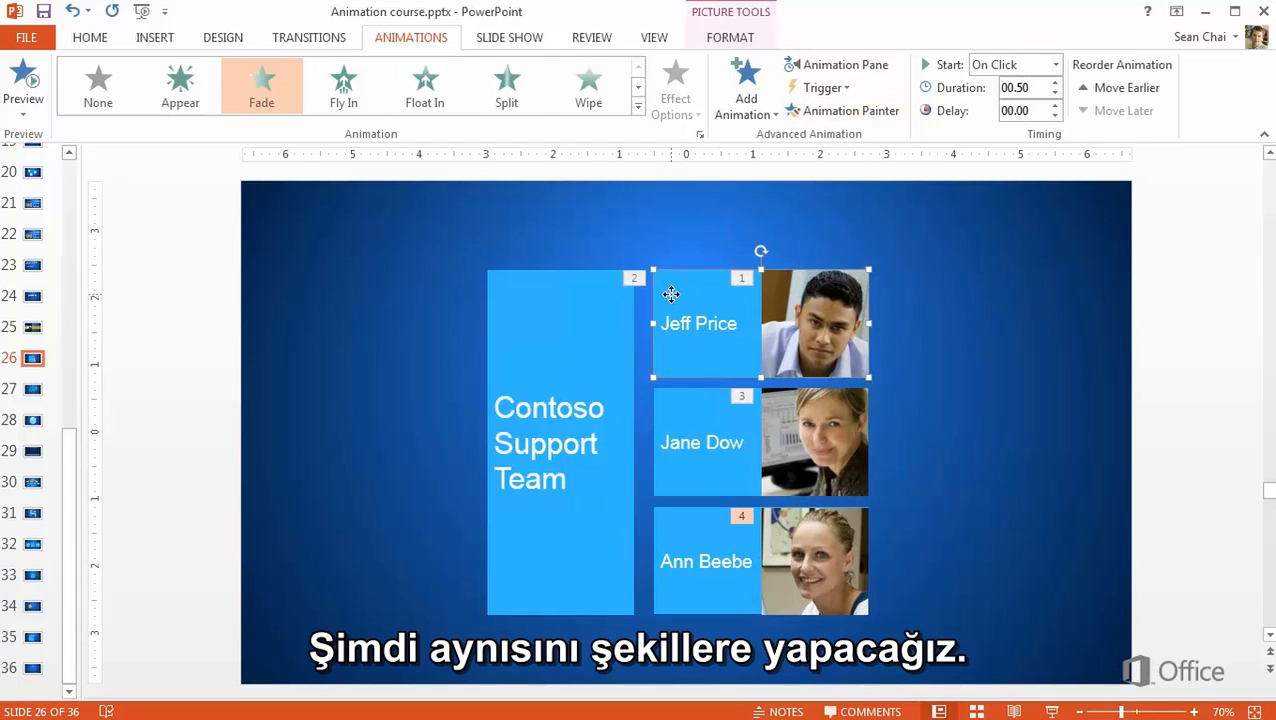
pyautogui.click(838, 113)
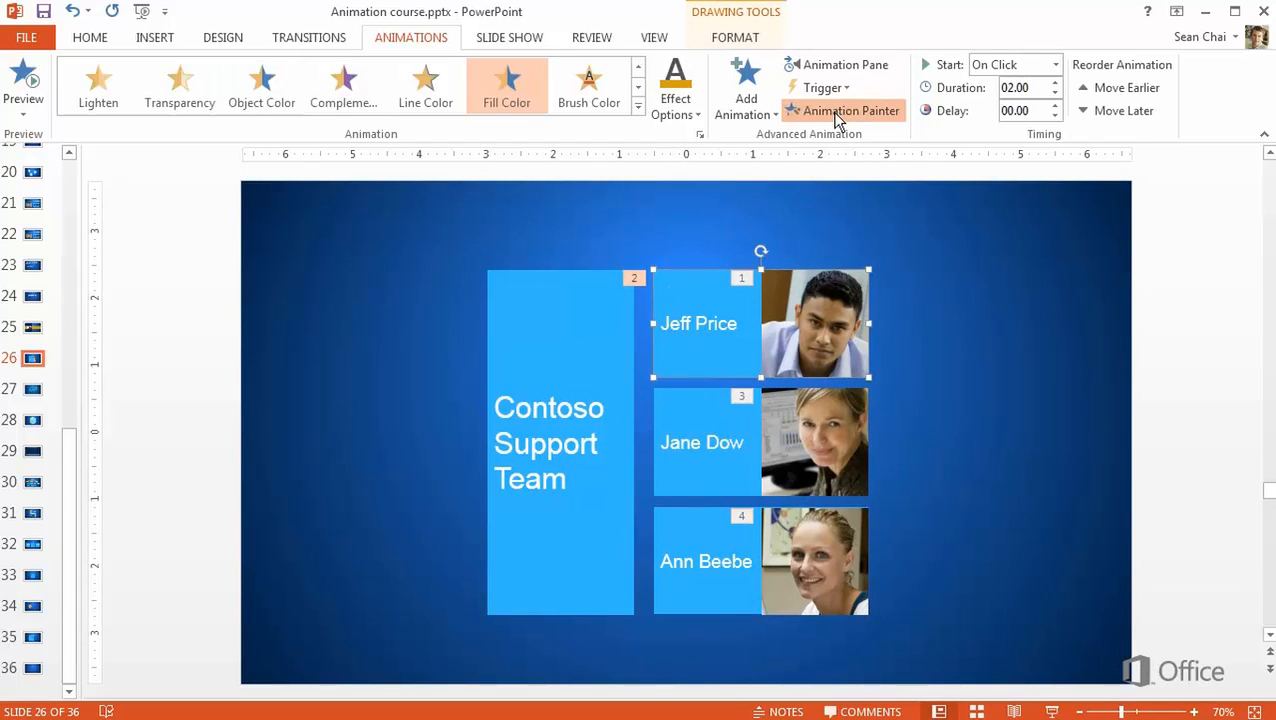
pyautogui.click(700, 418)
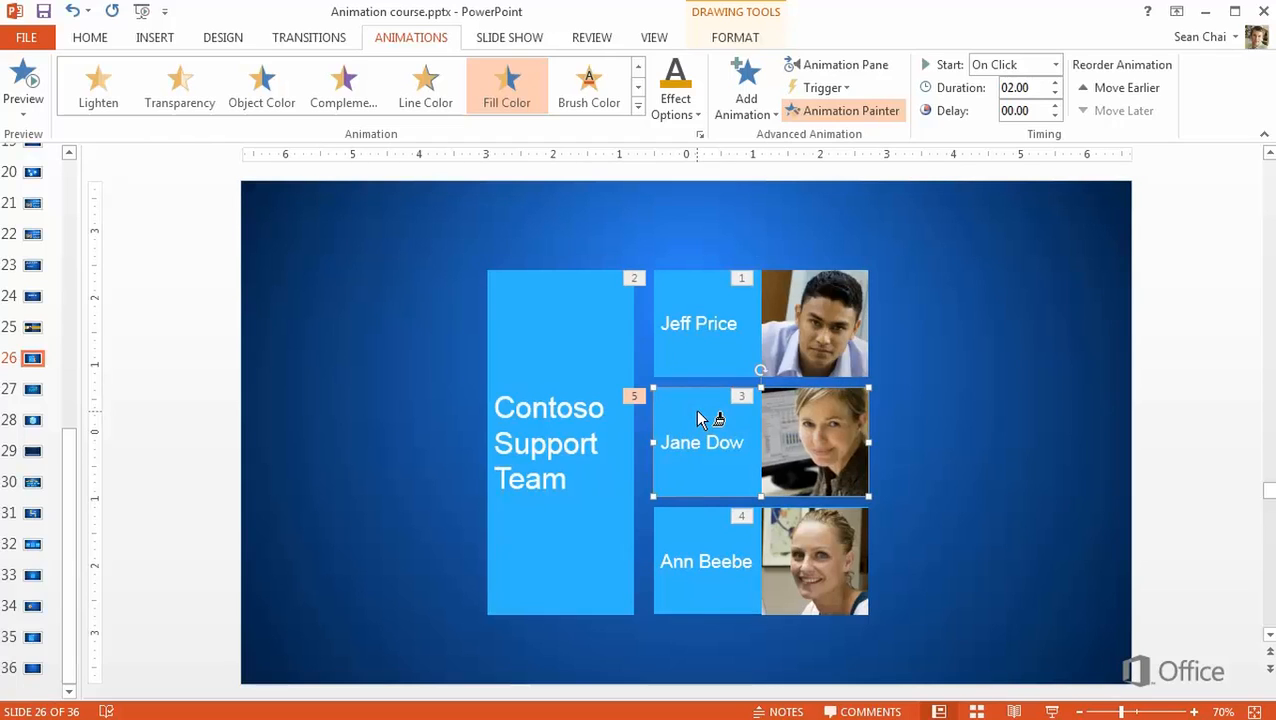
pyautogui.click(670, 537)
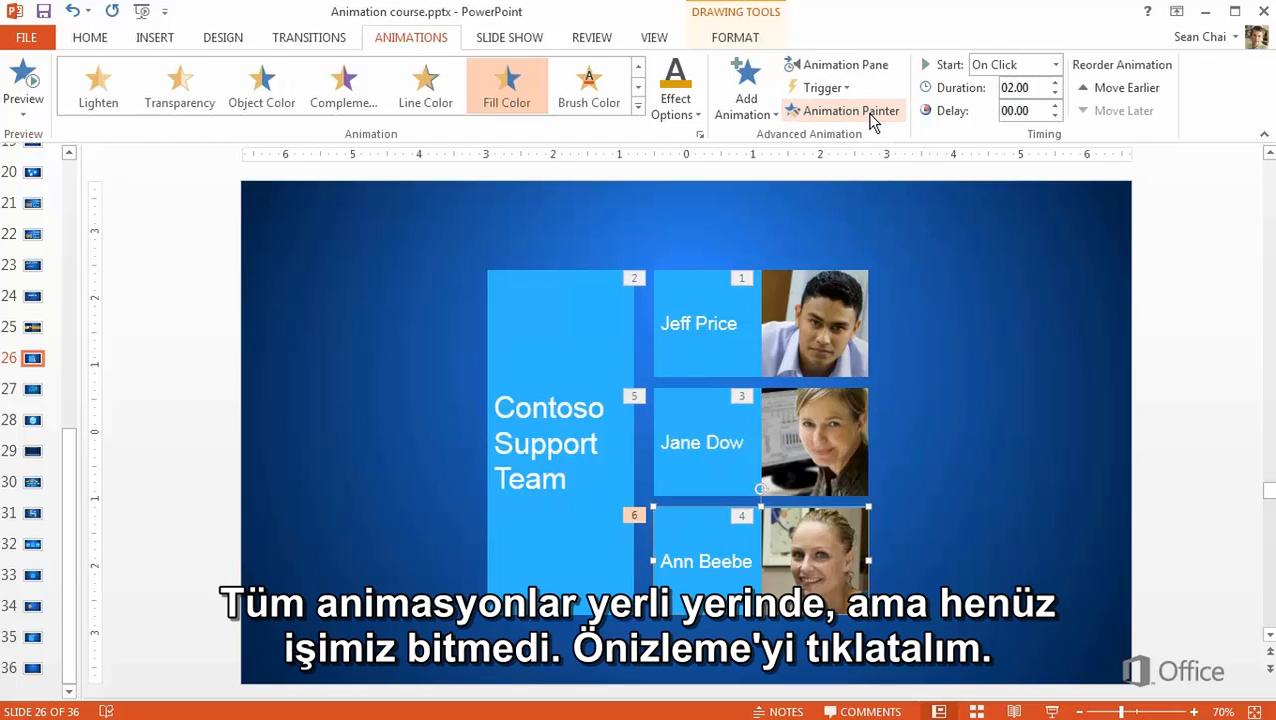
# - Preview the slide's animations and locate the top picture's entry in the Animation Pane
pyautogui.click(24, 78)
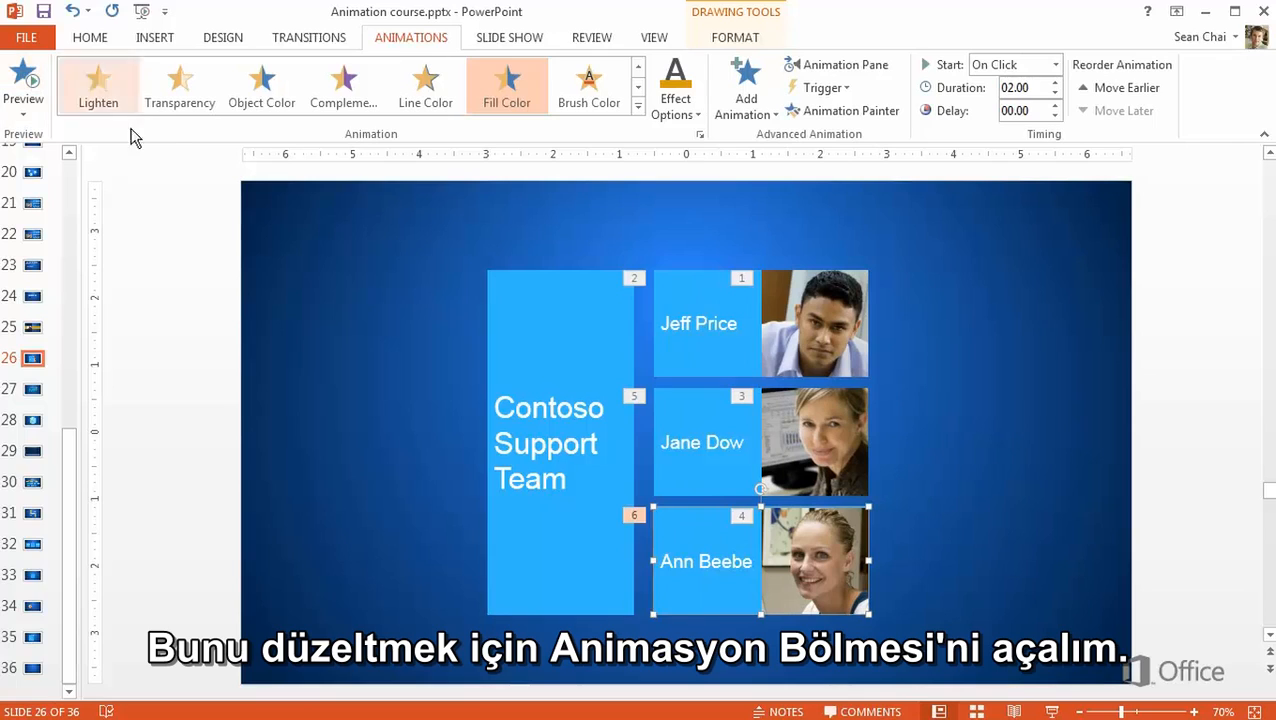
pyautogui.click(805, 70)
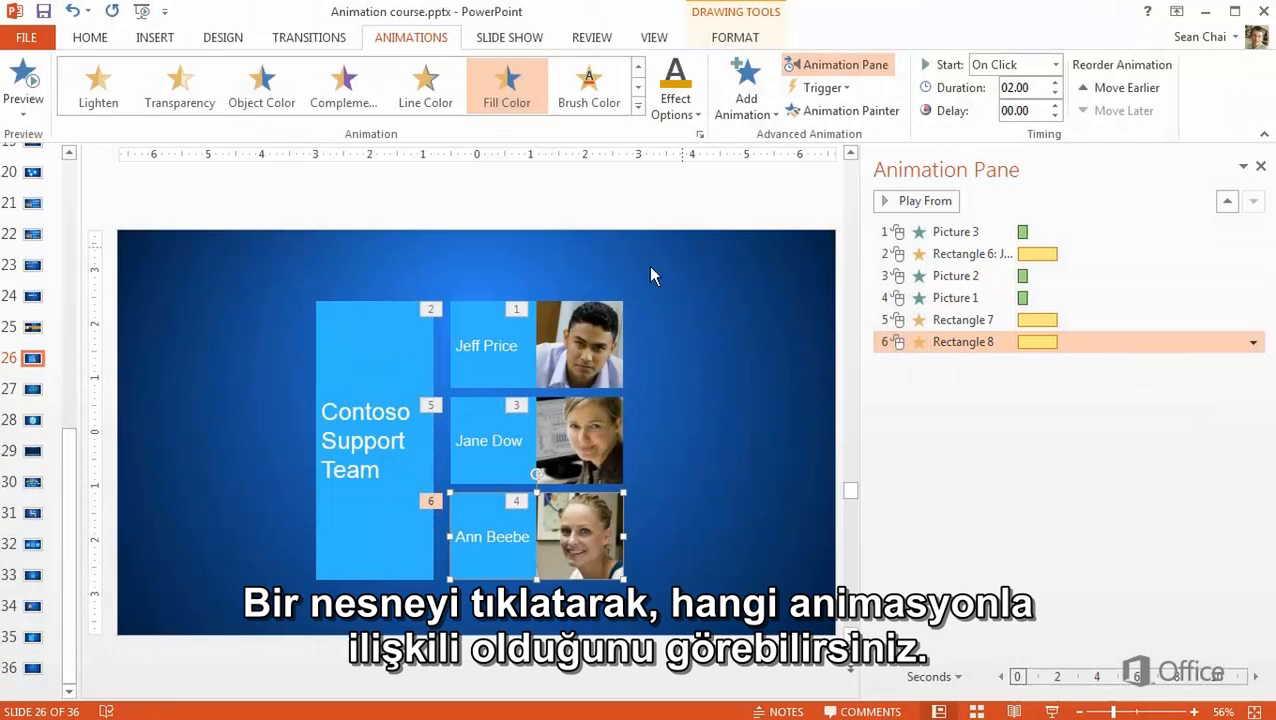
pyautogui.click(593, 318)
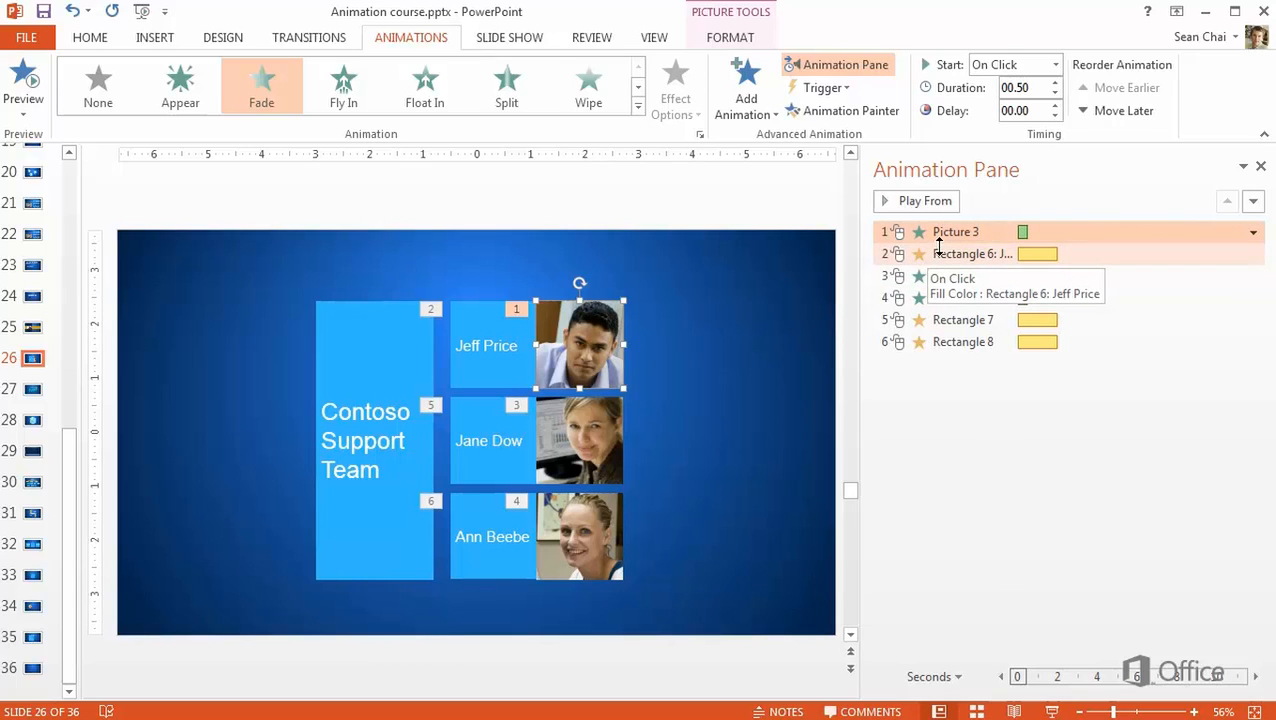
# - Reorder the Rectangle 7 animation directly after Picture 2, and play the sequence from Picture 3
pyautogui.click(953, 322)
pyautogui.moveTo(953, 330); pyautogui.dragTo(956, 287)
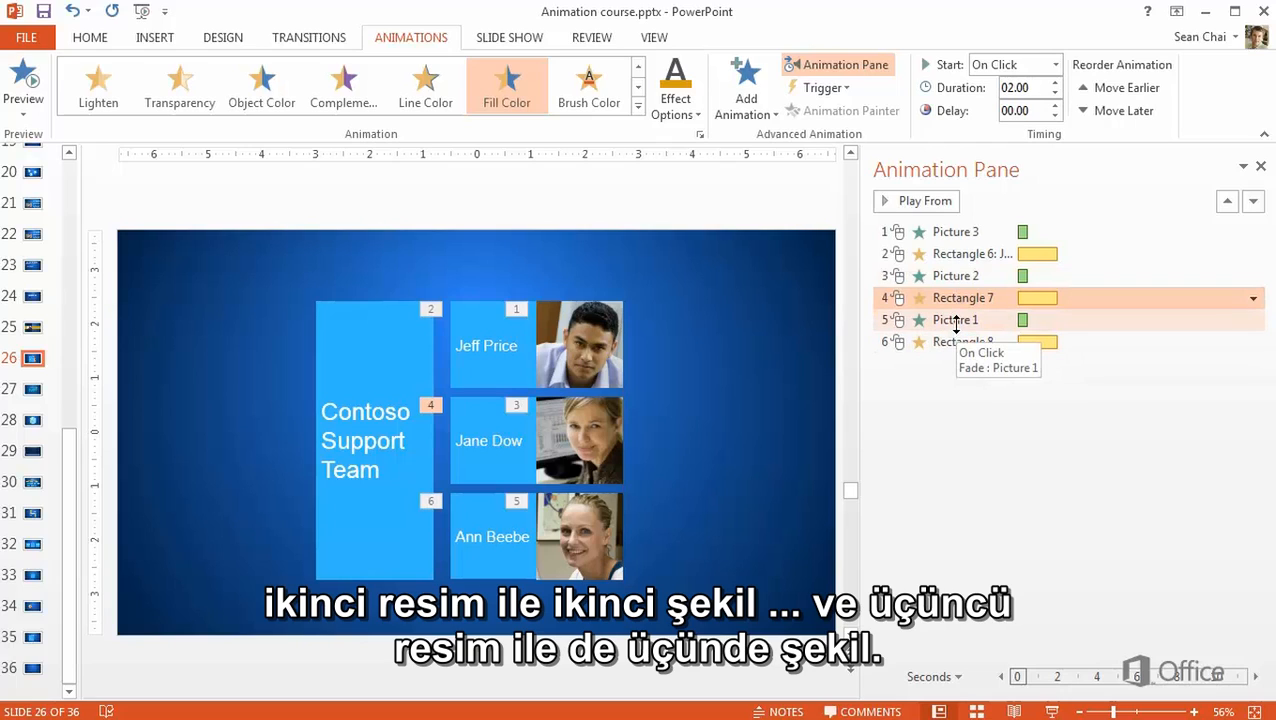
pyautogui.click(957, 232)
pyautogui.click(945, 207)
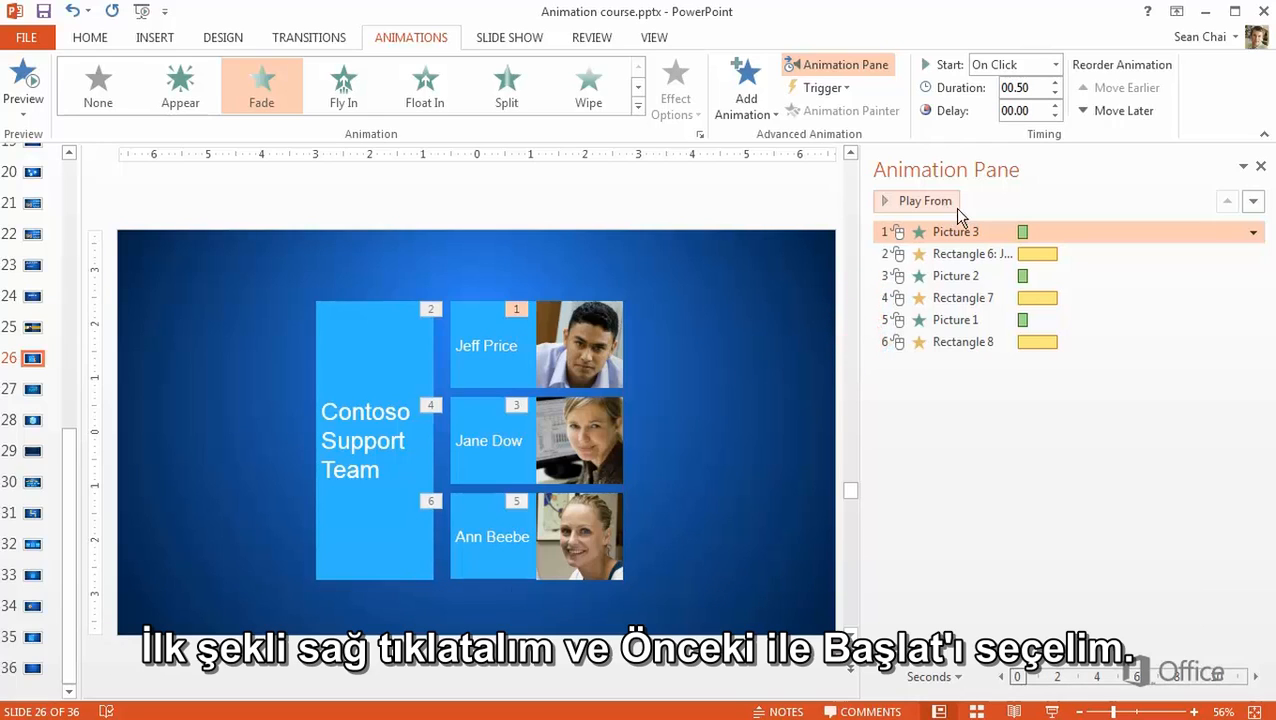
# - Set the Rectangle 6, Rectangle 7 and Rectangle 8 fill animations to Start With Previous
pyautogui.rightClick(964, 255)
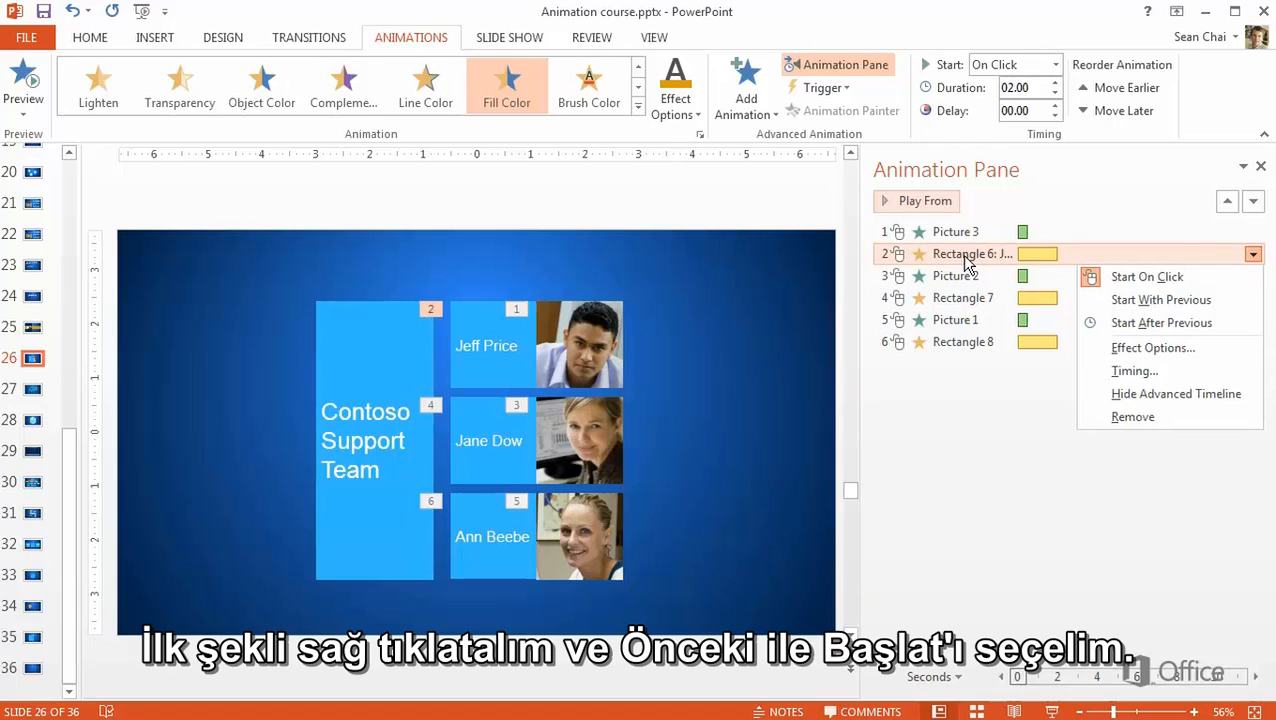
pyautogui.click(1162, 302)
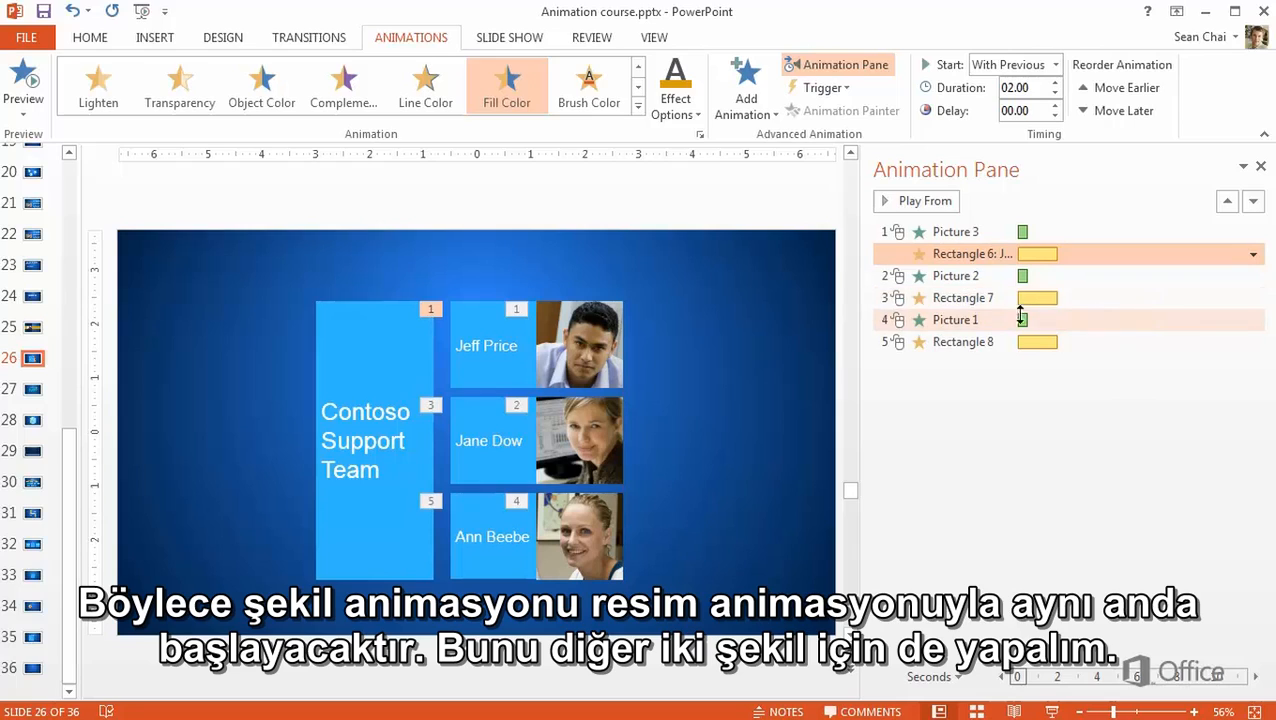
pyautogui.rightClick(980, 299)
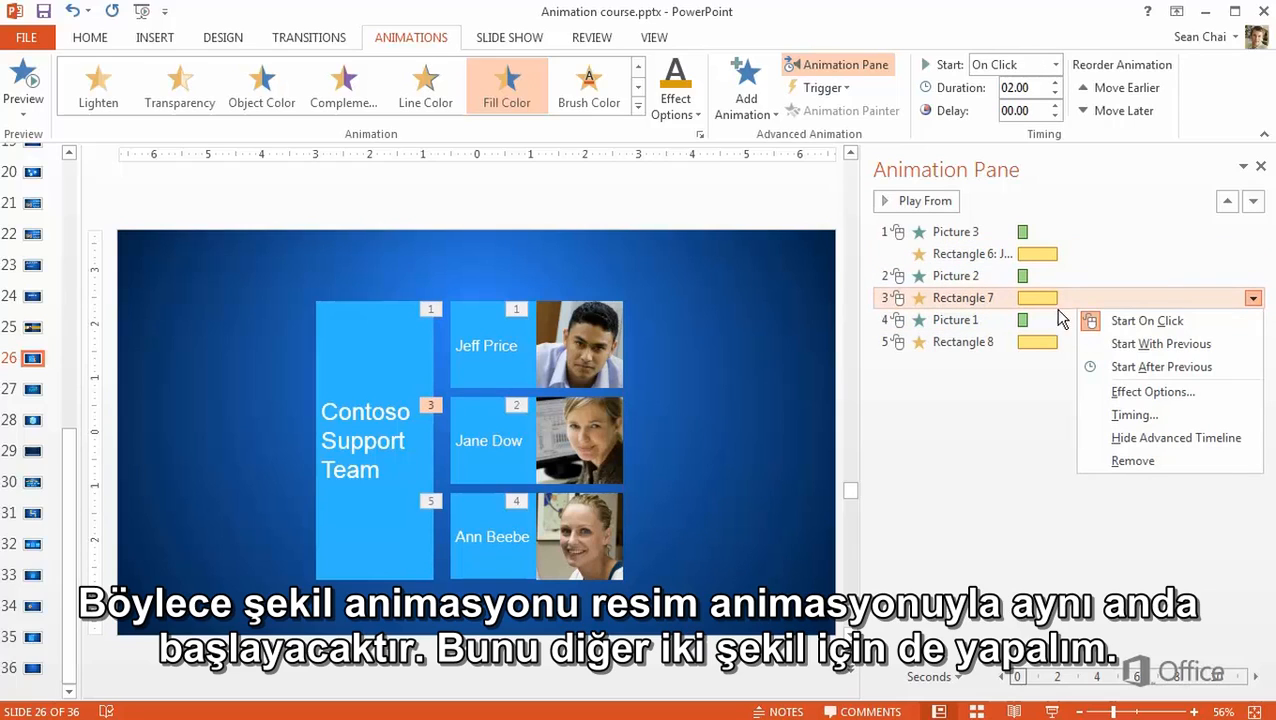
pyautogui.click(1125, 343)
pyautogui.rightClick(975, 345)
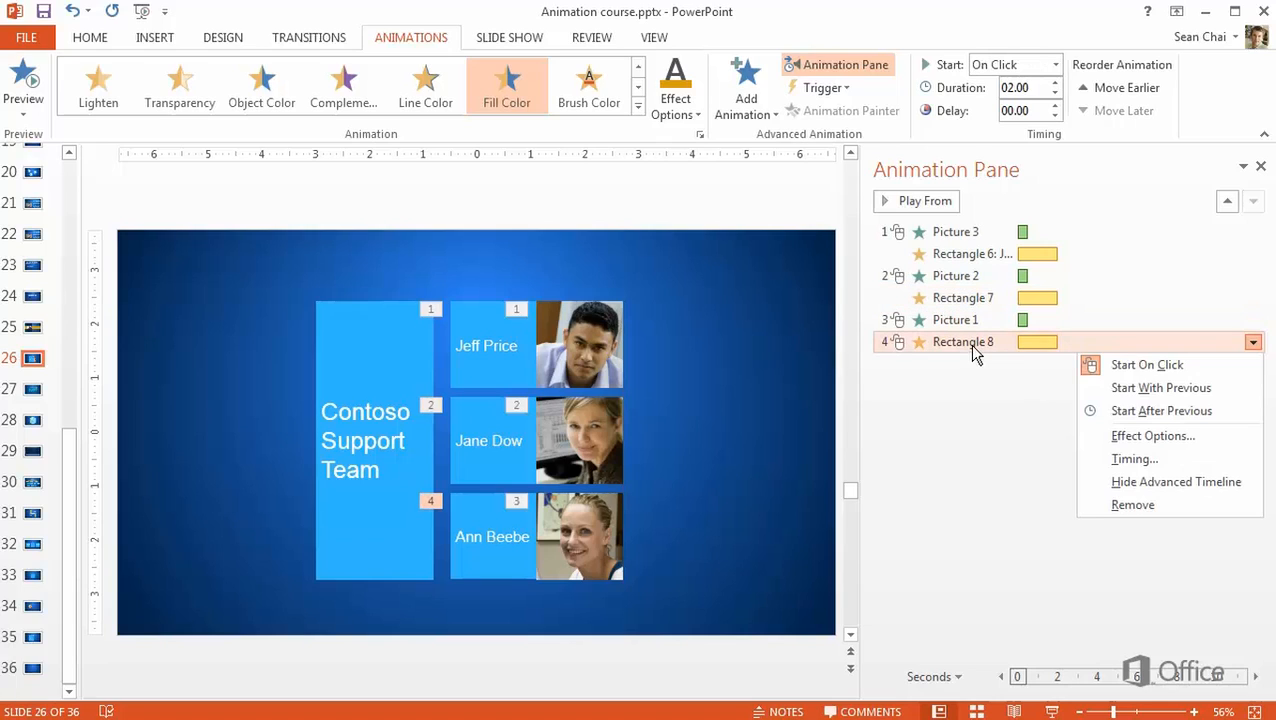
pyautogui.click(1113, 389)
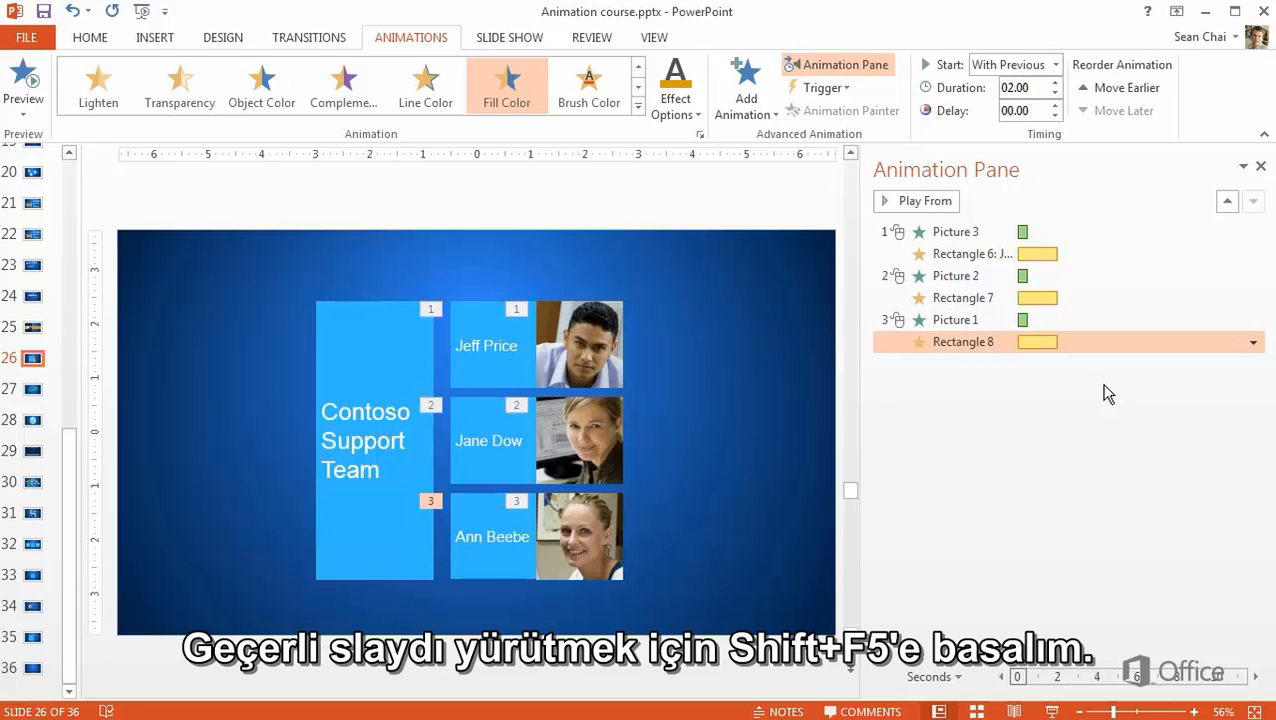
# - Run the slide show from the current slide, advance through all three picture-and-shape animations, and exit the show
pyautogui.hotkey('shift', 'F5')
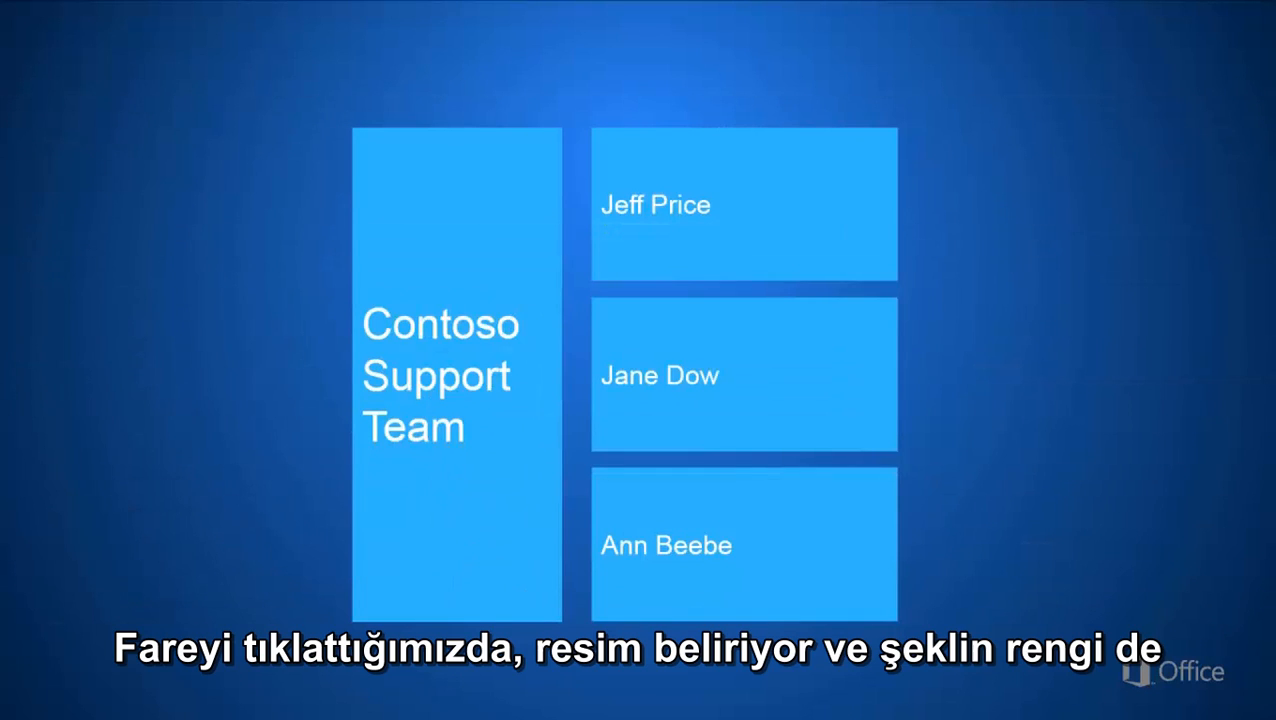
pyautogui.press('space')
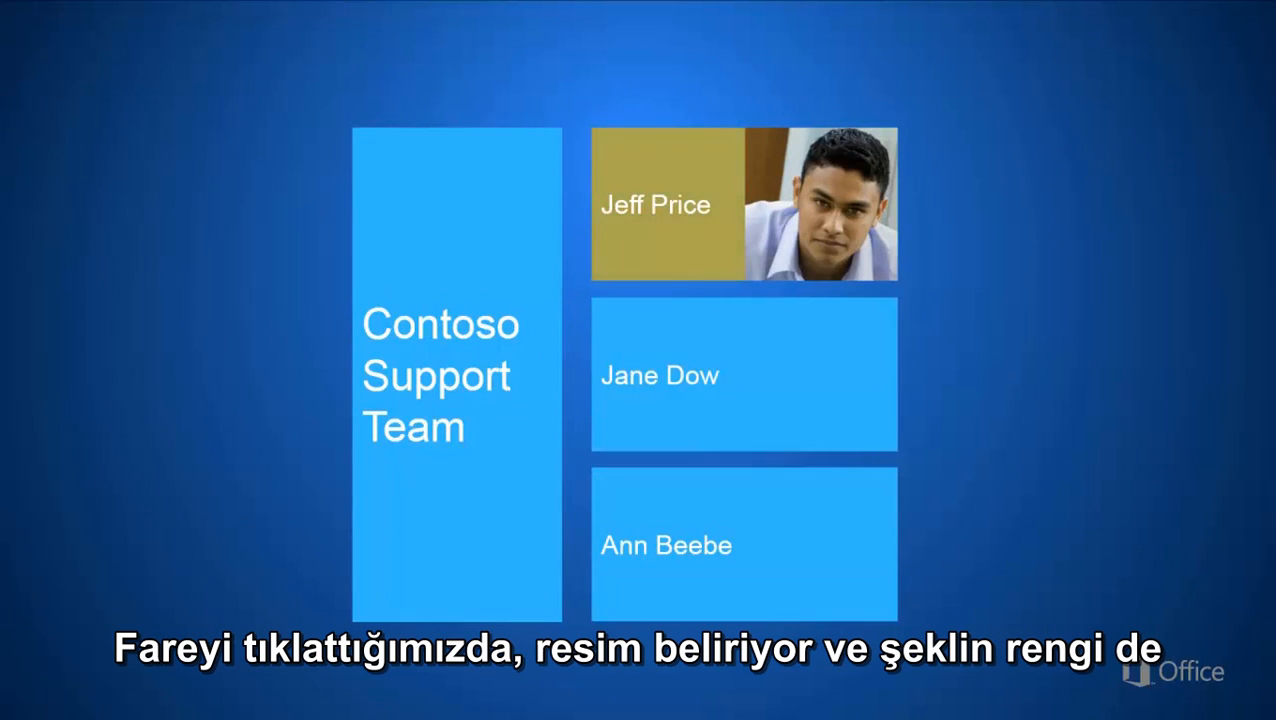
pyautogui.press('space')
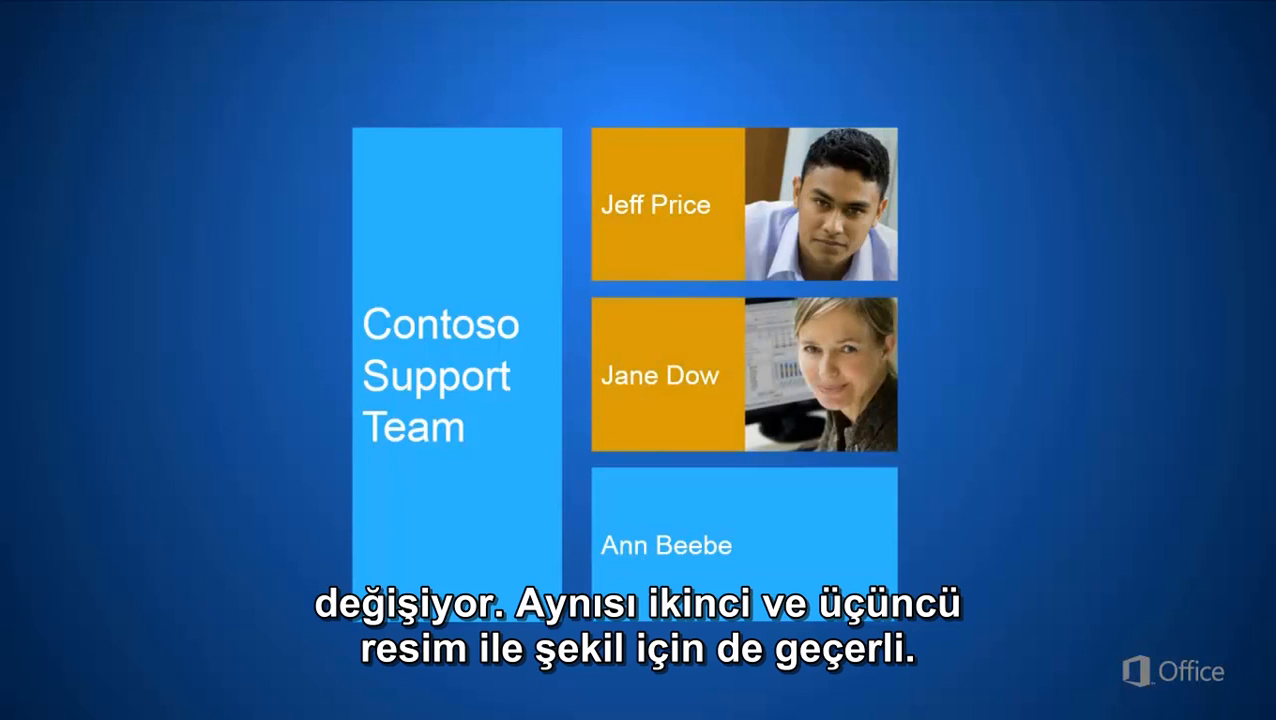
pyautogui.press('space')
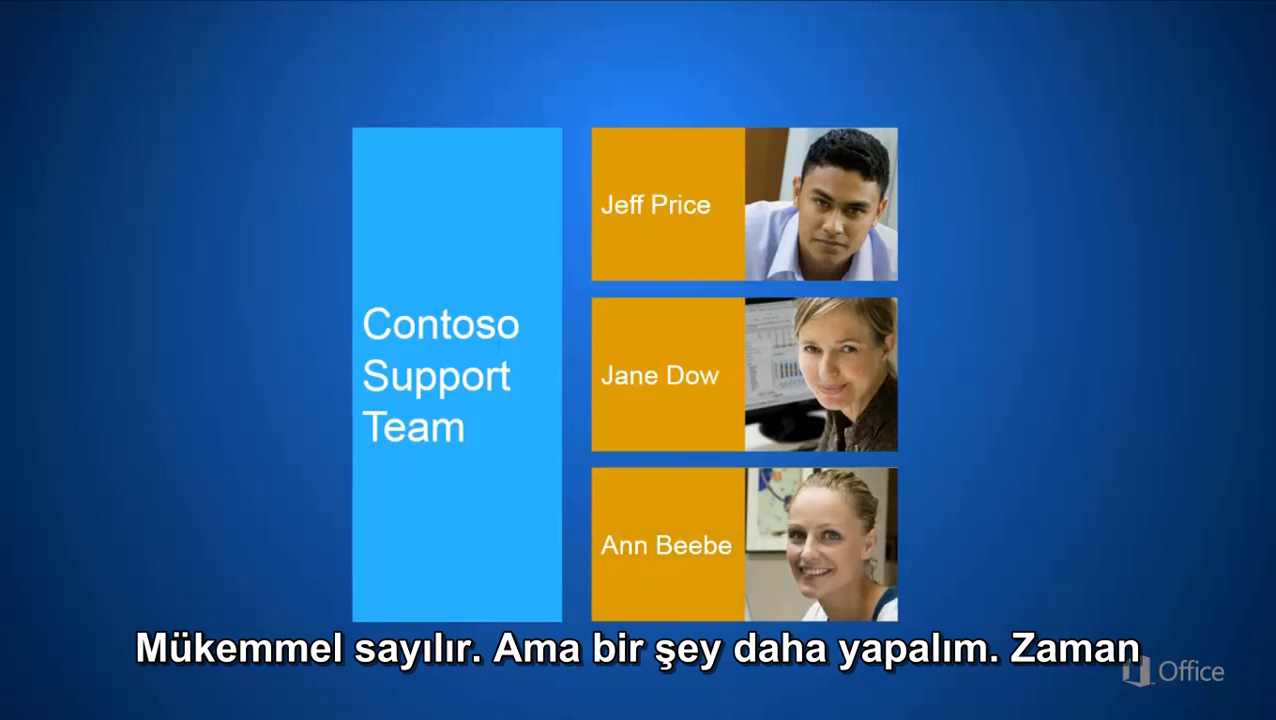
pyautogui.press('Escape')
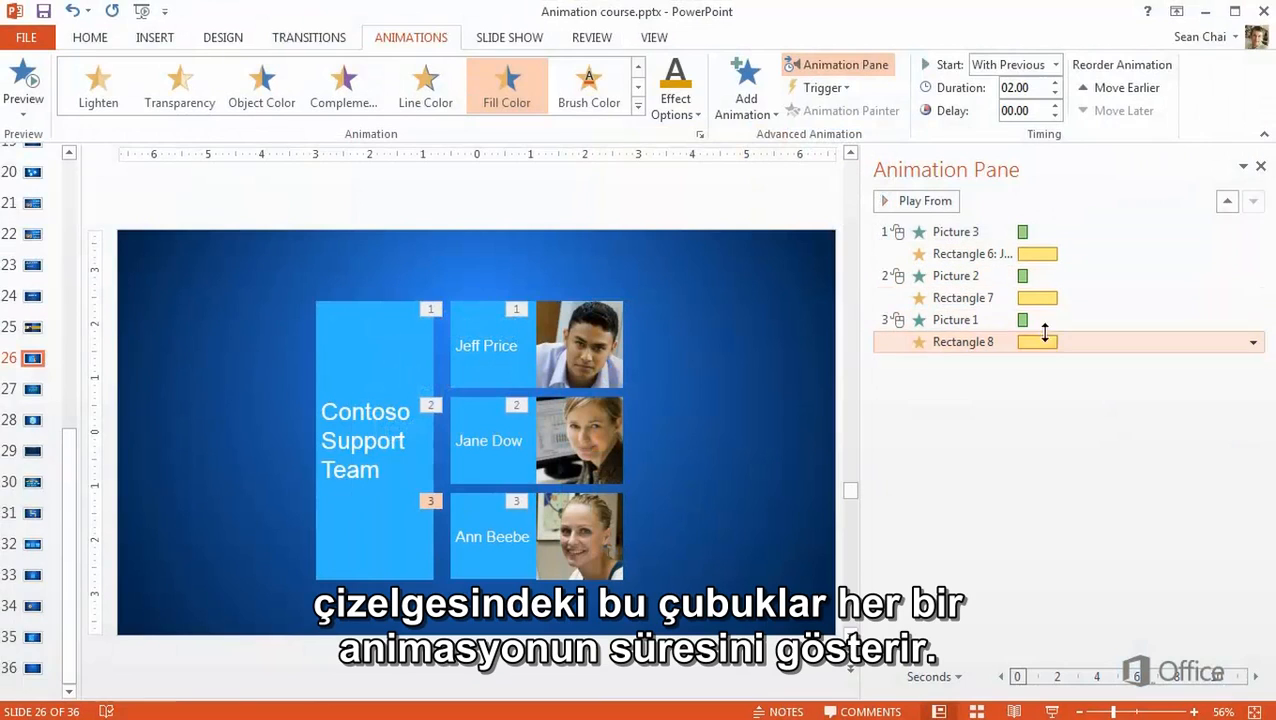
# - Shorten the Fill Color animations of Rectangle 6, Rectangle 7 and Rectangle 8 to 1.00 second each on the timeline
pyautogui.moveTo(1046, 347)
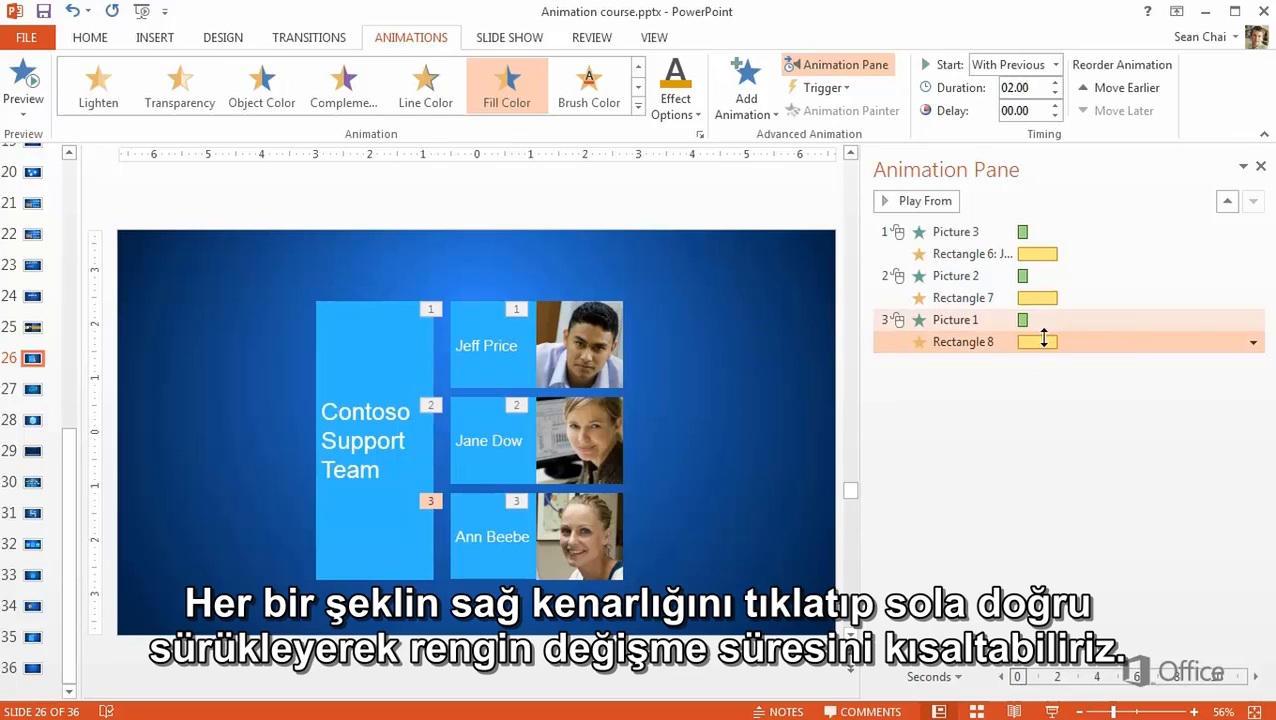
pyautogui.click(1058, 256)
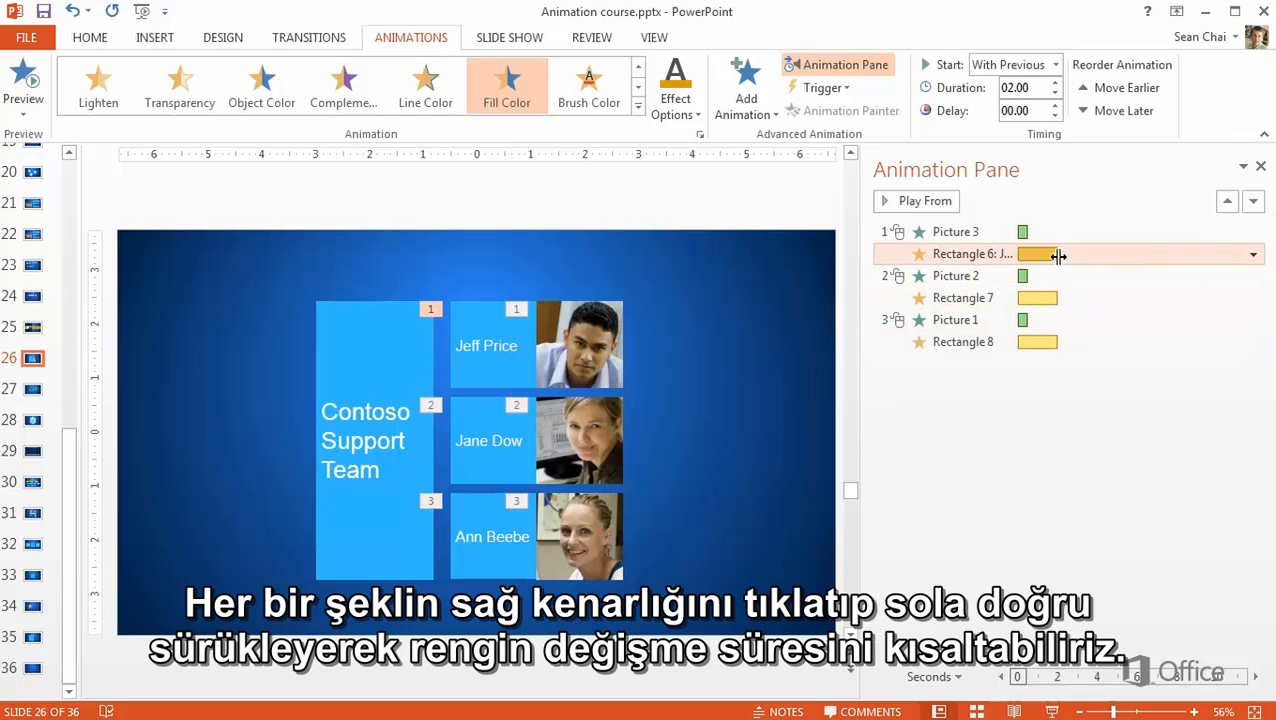
pyautogui.moveTo(1058, 256); pyautogui.dragTo(1038, 258)
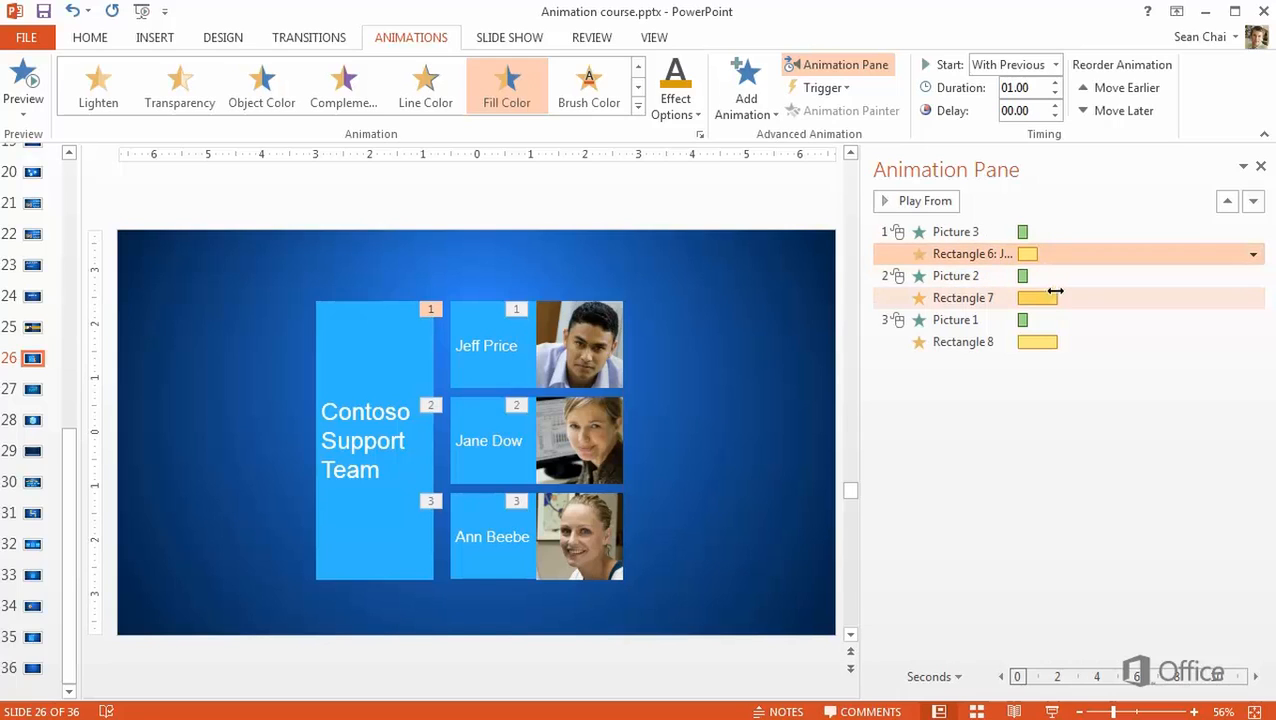
pyautogui.moveTo(1055, 297); pyautogui.dragTo(1037, 296)
pyautogui.moveTo(1055, 341); pyautogui.dragTo(1037, 341)
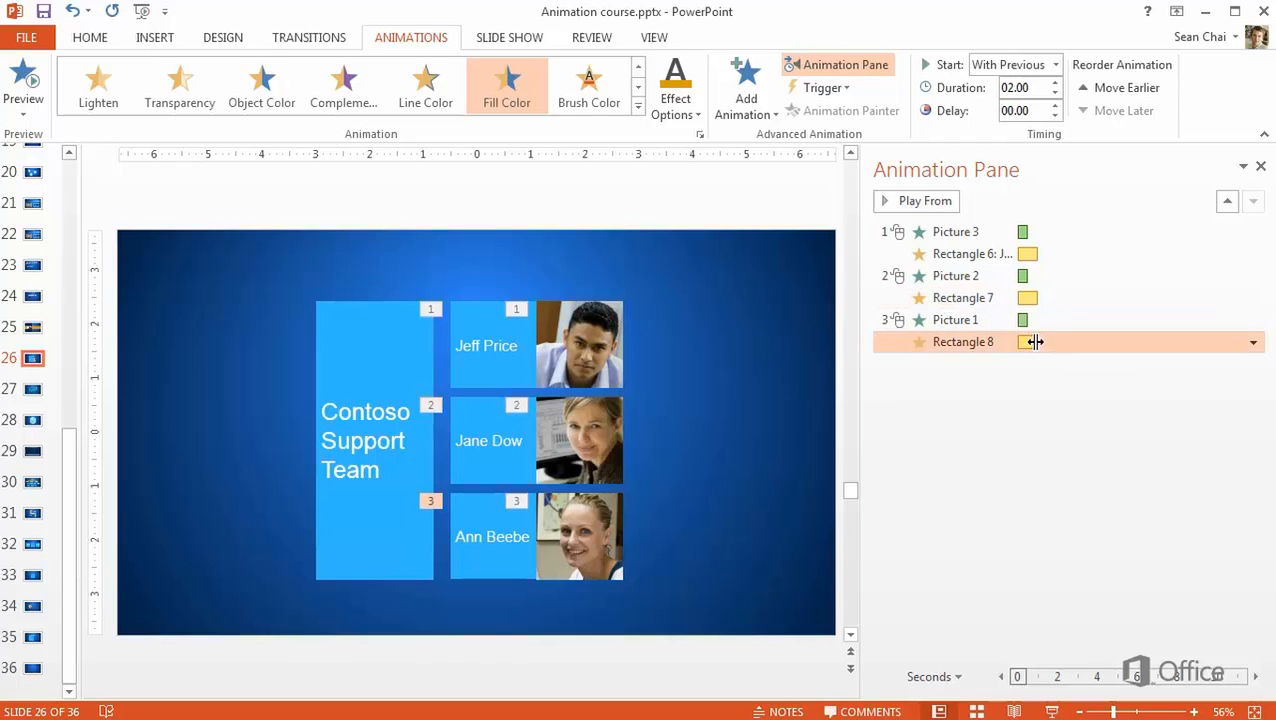